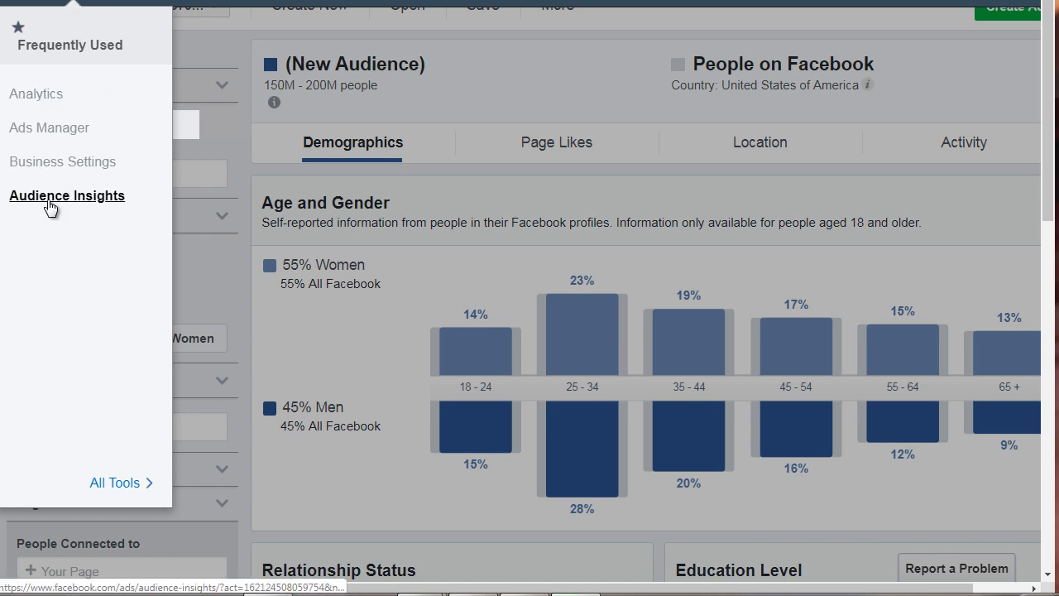
- Close the frequently used tools menu and look over the audience filters and the demographics charts
{"action": "left_click", "coordinate": [269, 211]}
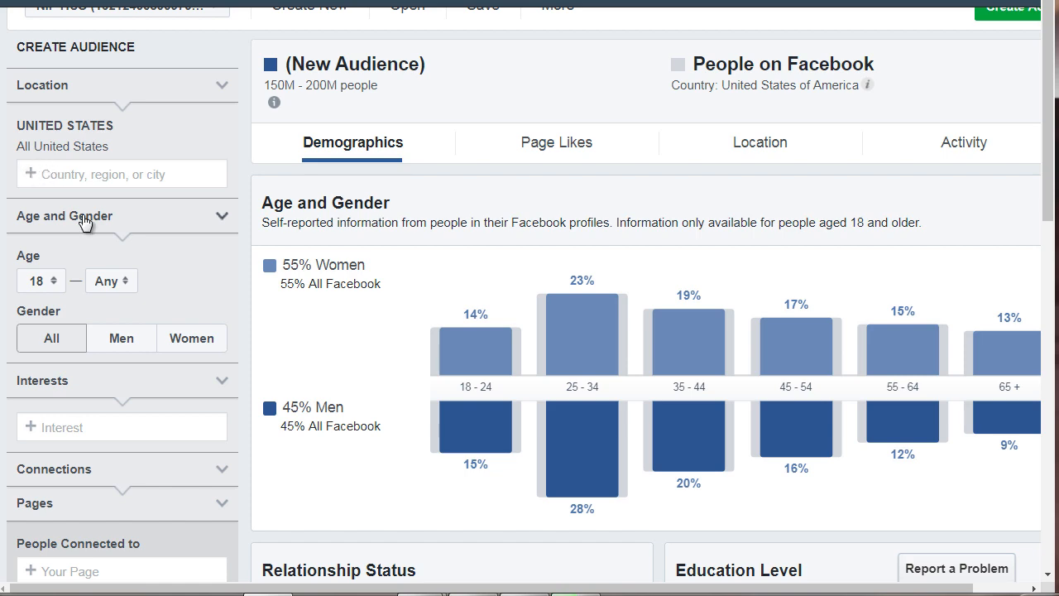
{"action": "scroll", "coordinate": [133, 260], "scroll_direction": "down", "scroll_amount": 3}
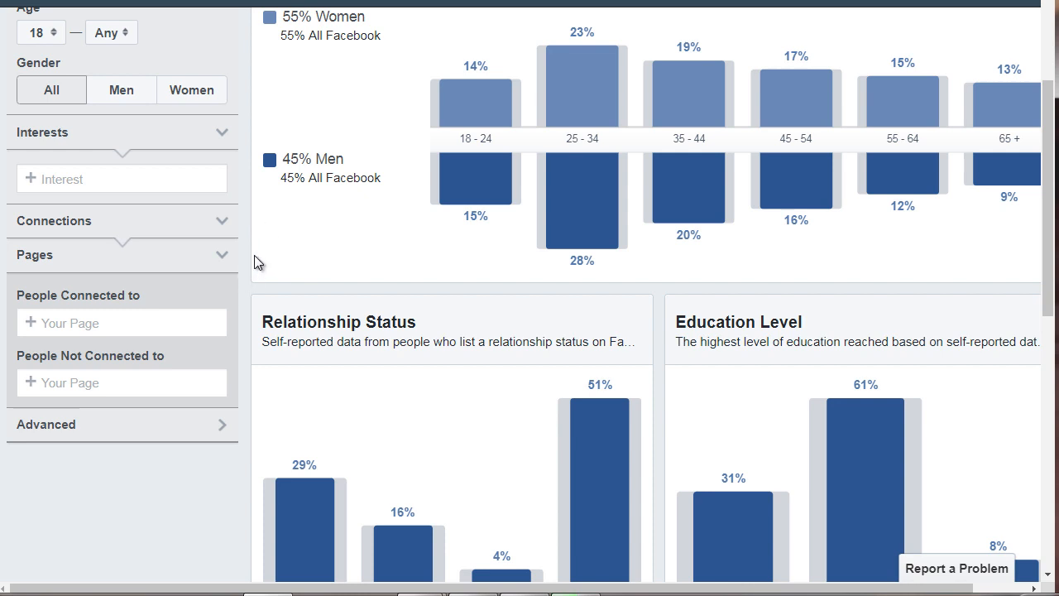
{"action": "scroll", "coordinate": [254, 256], "scroll_direction": "up", "scroll_amount": 1}
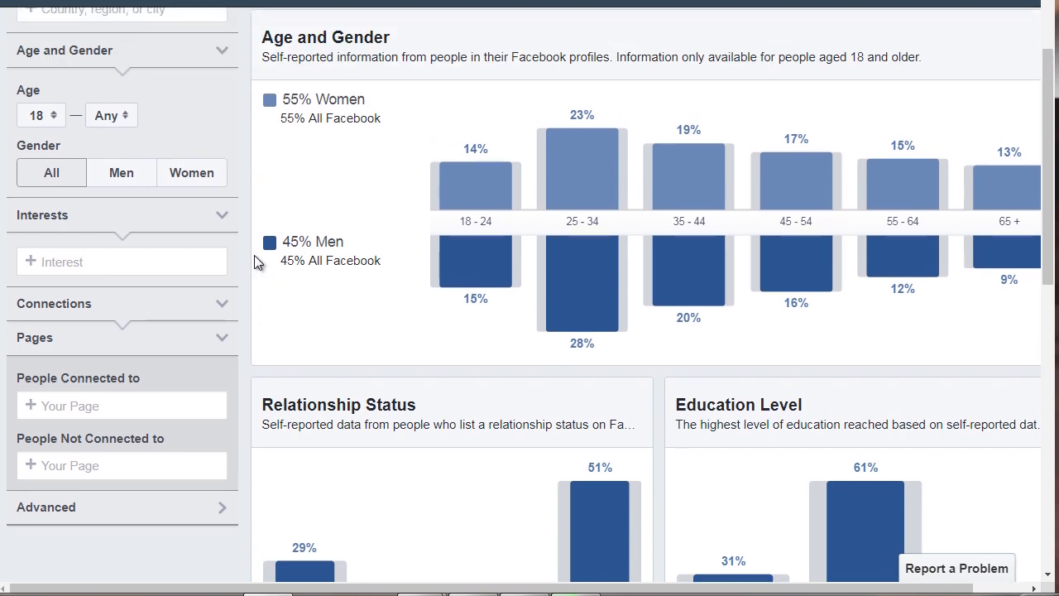
{"action": "left_click_drag", "start_coordinate": [1047, 82], "coordinate": [1042, 47]}
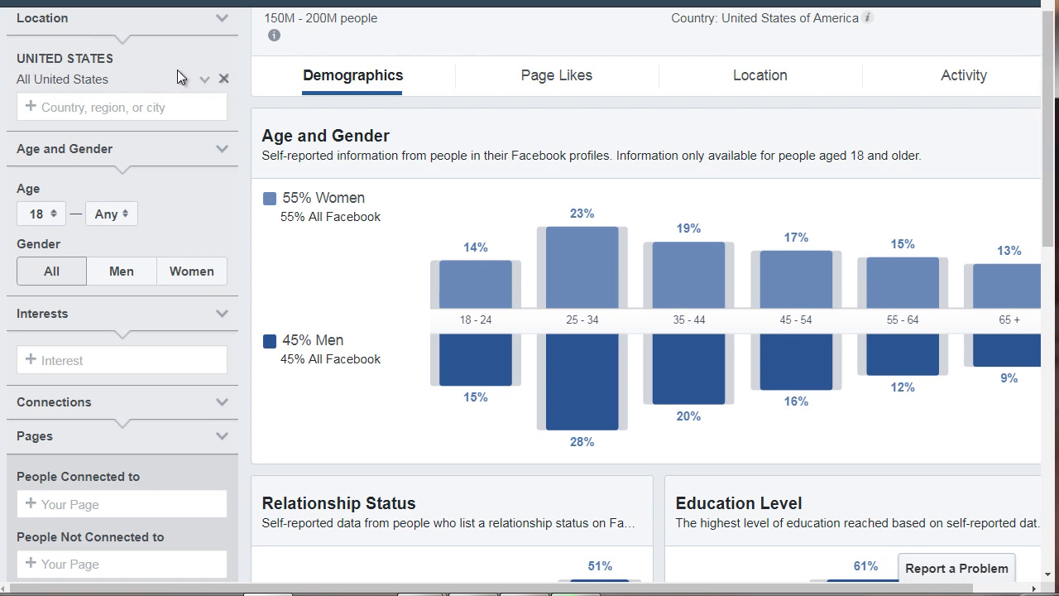
- Remove United States from the audience location, search for Australia and dismiss the audience size notice
{"action": "left_click", "coordinate": [222, 82]}
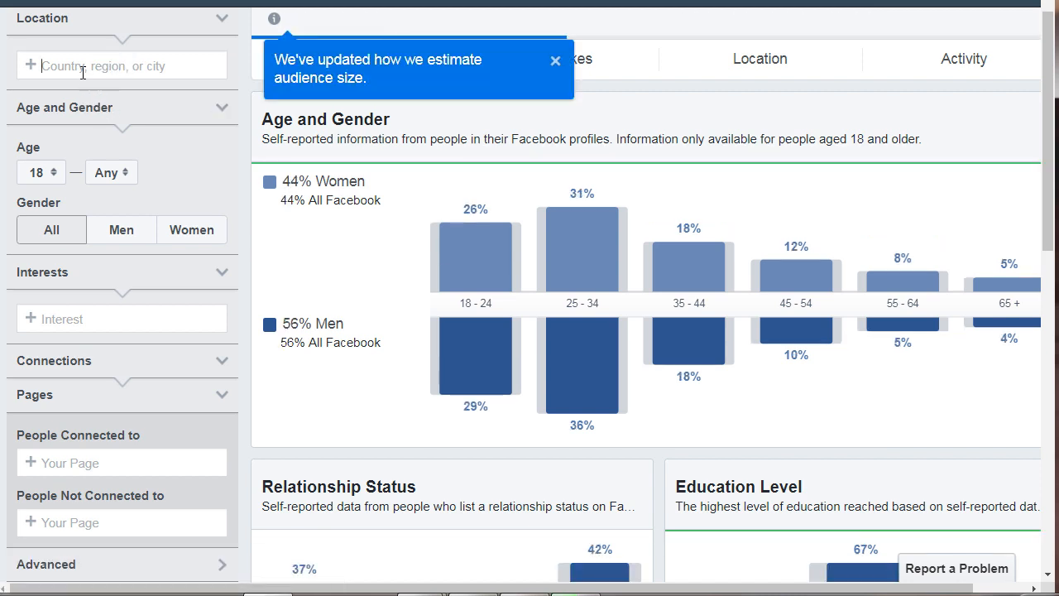
{"action": "type", "text": "australia"}
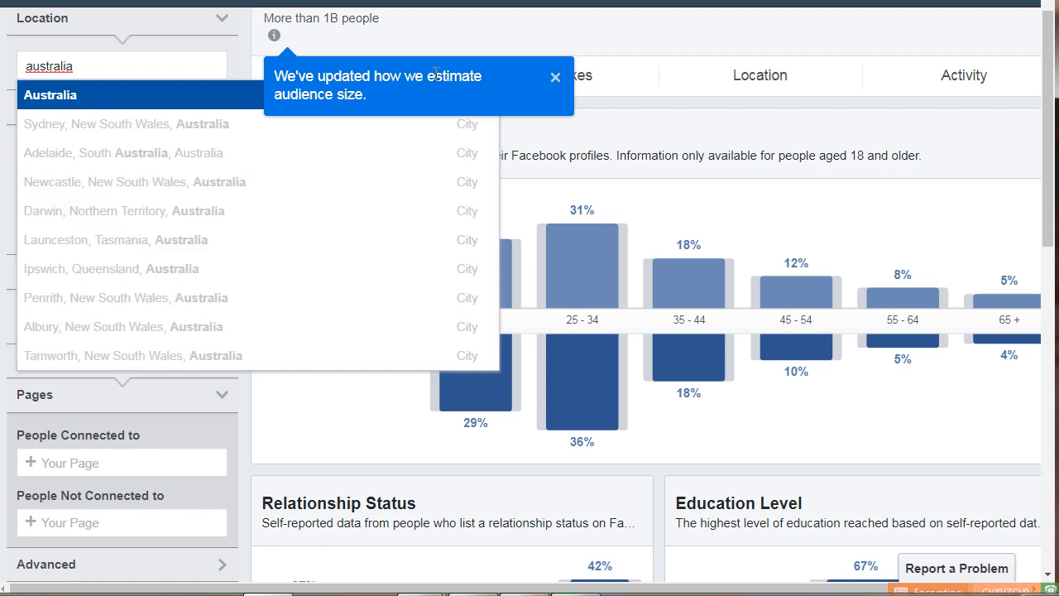
{"action": "left_click", "coordinate": [555, 77]}
- Replace the location search text with "united states" and add the country United States to the audience
{"action": "double_click", "coordinate": [23, 65]}
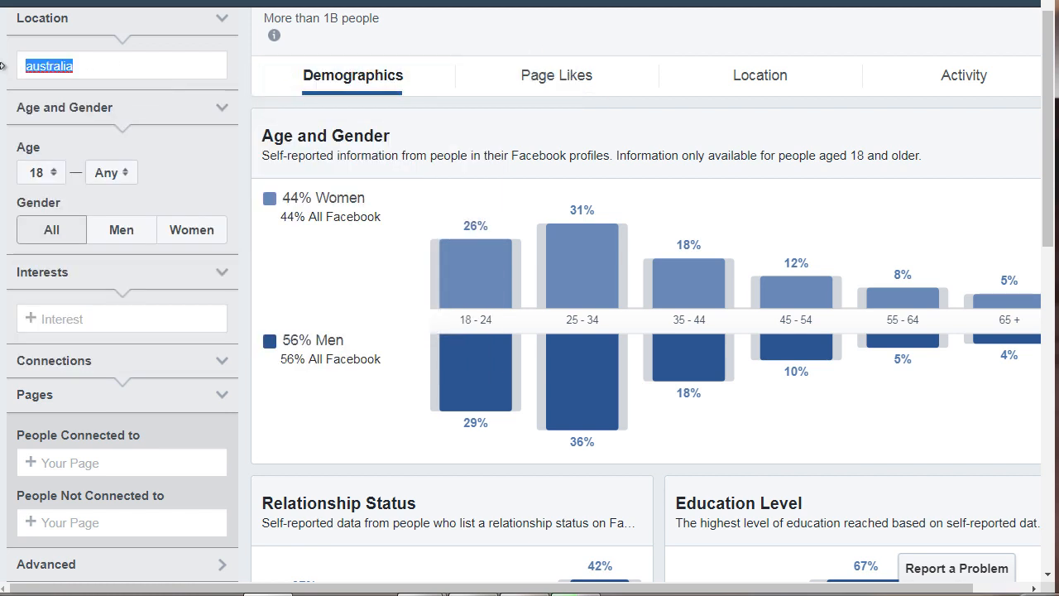
{"action": "type", "text": "united "}
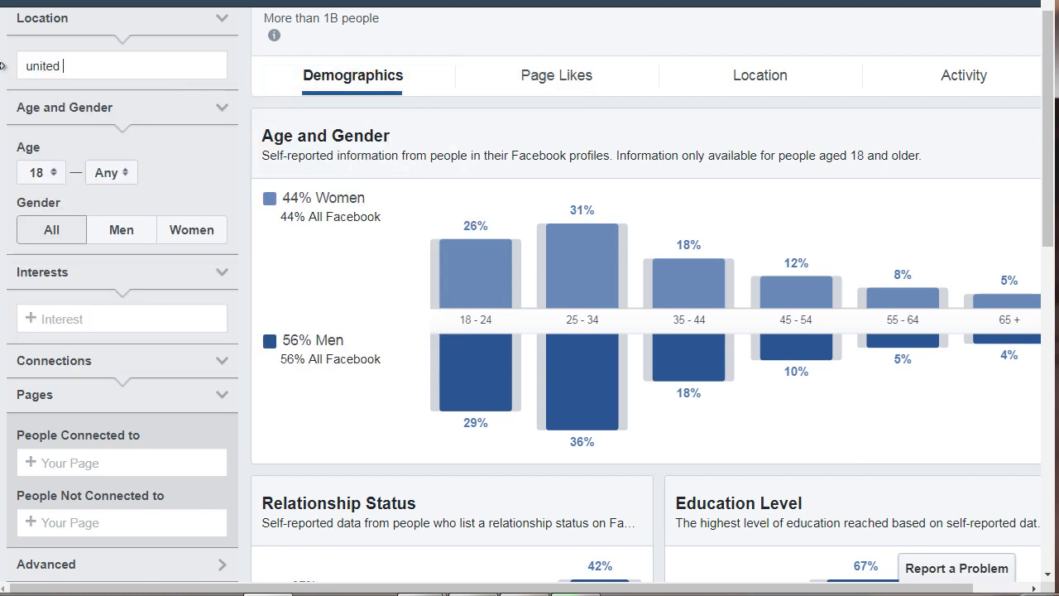
{"action": "type", "text": "states"}
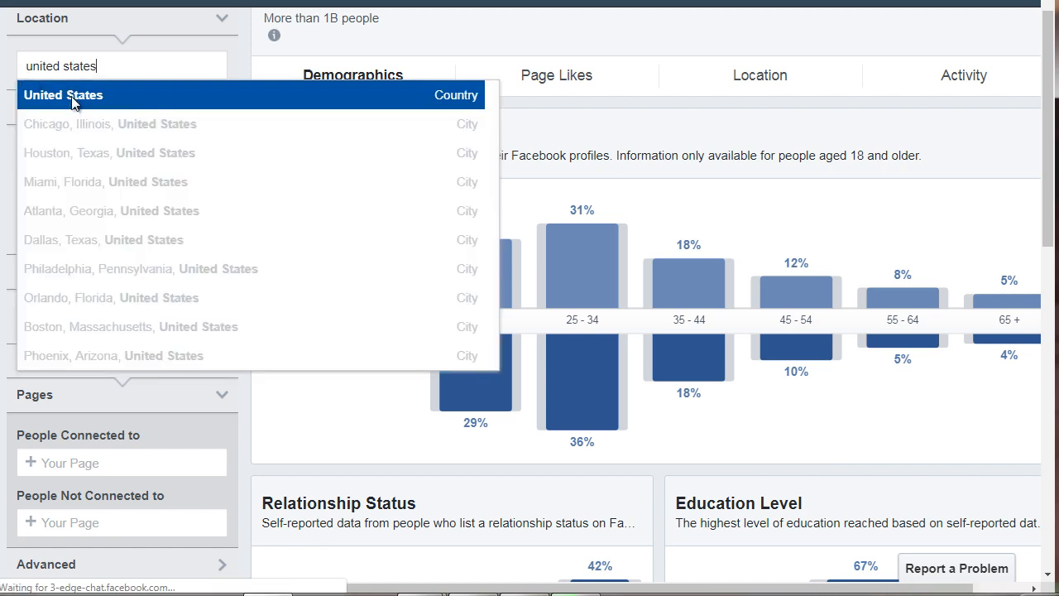
{"action": "left_click", "coordinate": [198, 88]}
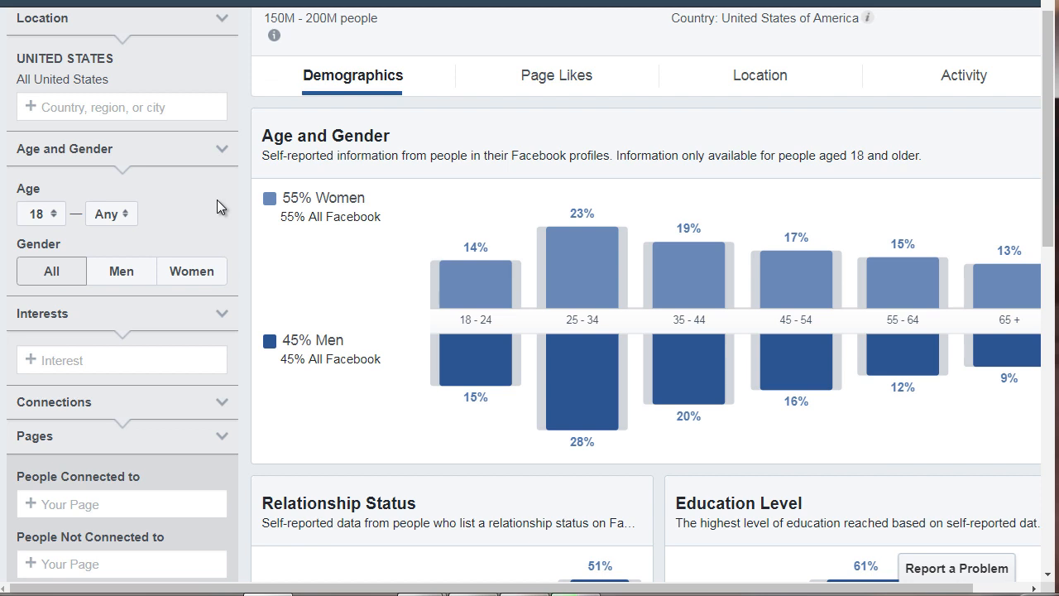
- Set the audience age range to a minimum of 30 and a maximum of 65+
{"action": "left_click", "coordinate": [43, 217]}
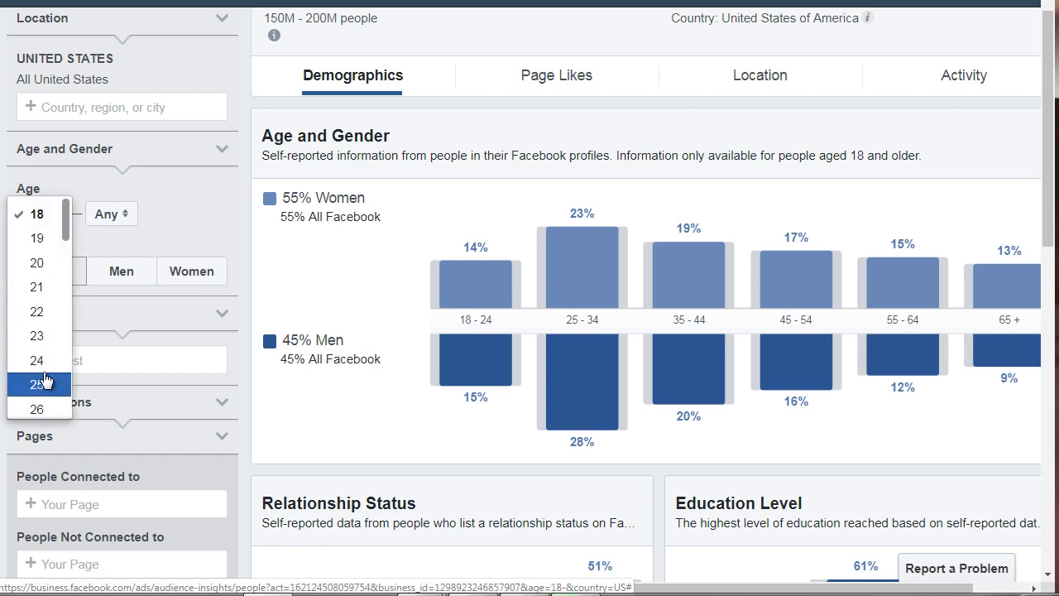
{"action": "scroll", "coordinate": [46, 379], "scroll_direction": "down", "scroll_amount": 1}
{"action": "scroll", "coordinate": [45, 379], "scroll_direction": "down", "scroll_amount": 1}
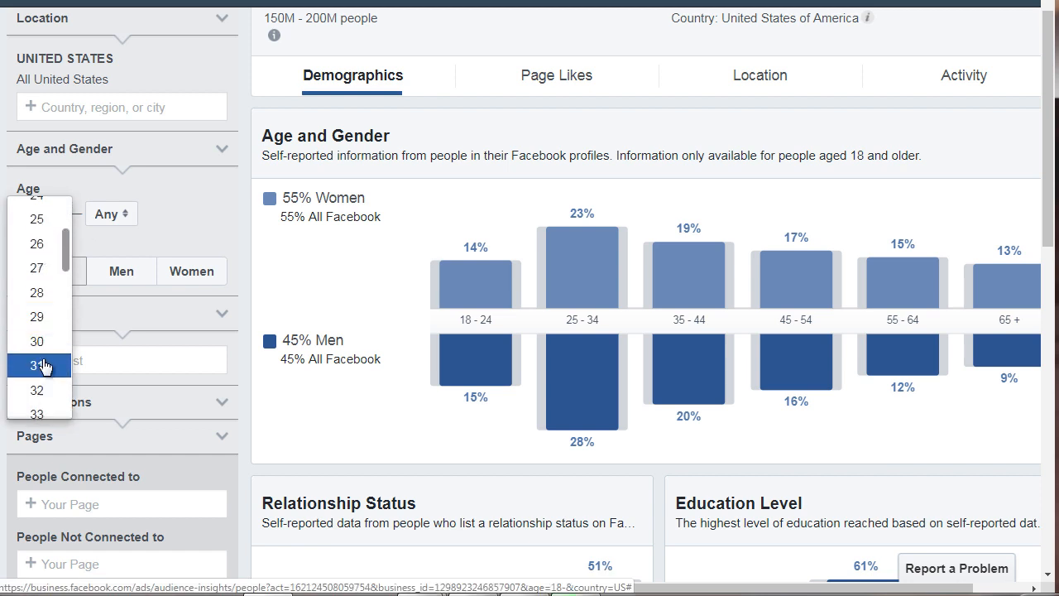
{"action": "left_click", "coordinate": [44, 349]}
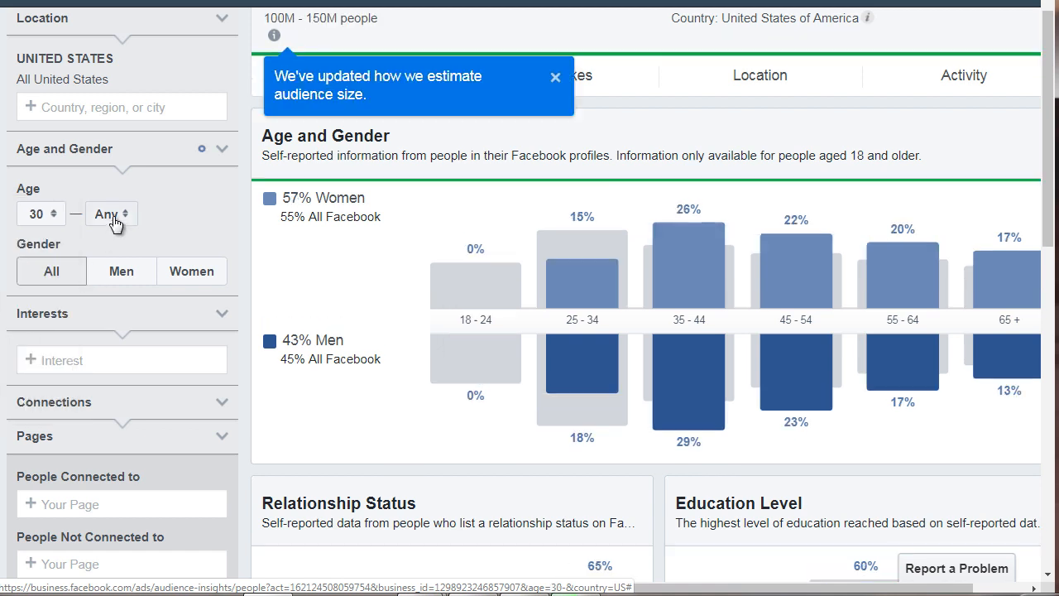
{"action": "left_click", "coordinate": [119, 217]}
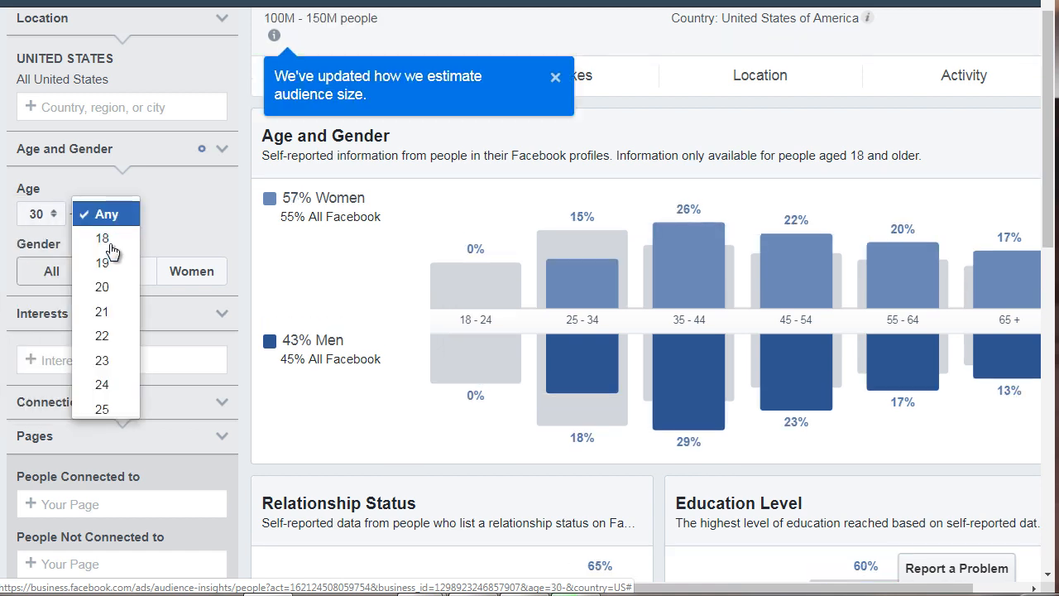
{"action": "scroll", "coordinate": [108, 289], "scroll_direction": "down", "scroll_amount": 12}
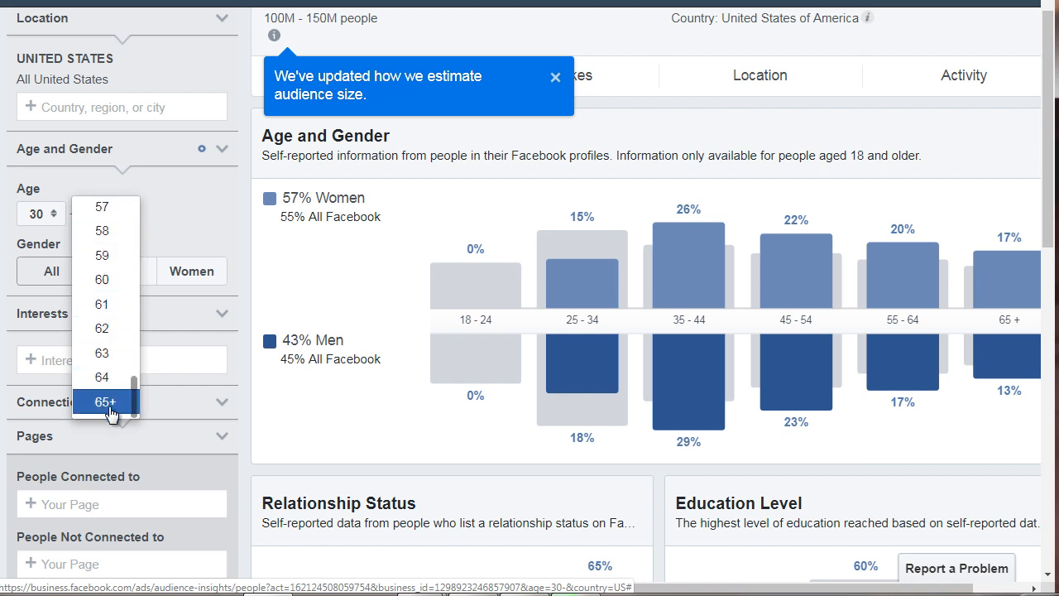
{"action": "left_click", "coordinate": [112, 403]}
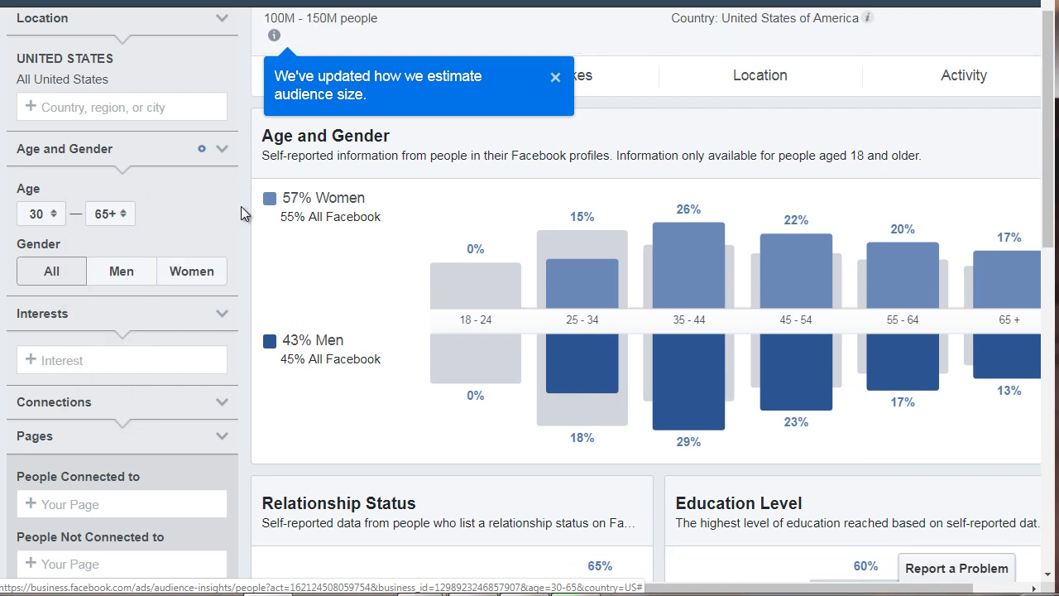
- Reset the audience age range to a minimum of 18 and a maximum of Any
{"action": "scroll", "coordinate": [241, 209], "scroll_direction": "down", "scroll_amount": 1}
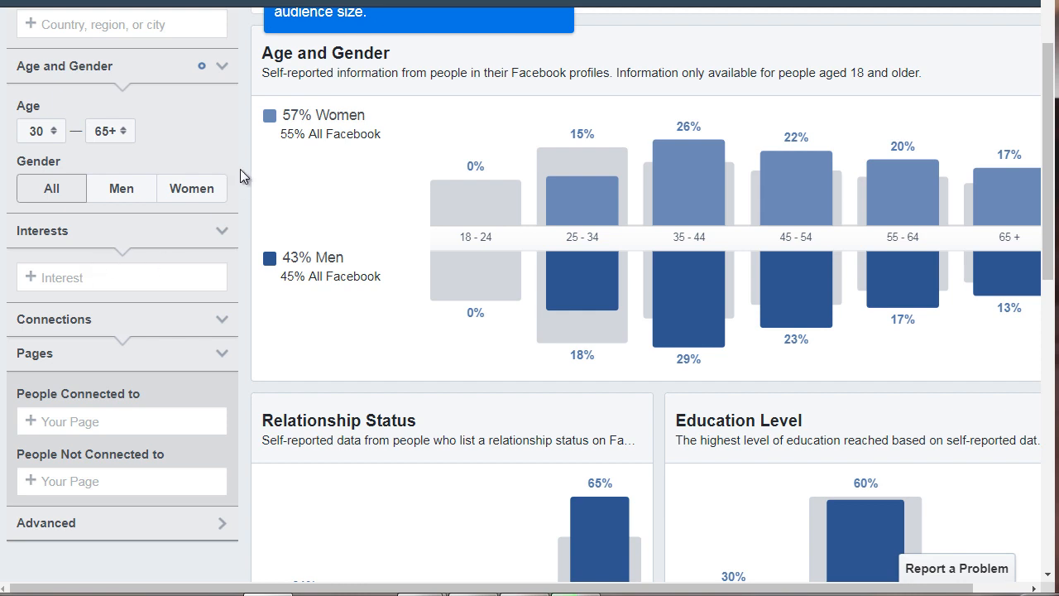
{"action": "scroll", "coordinate": [240, 176], "scroll_direction": "up", "scroll_amount": 1}
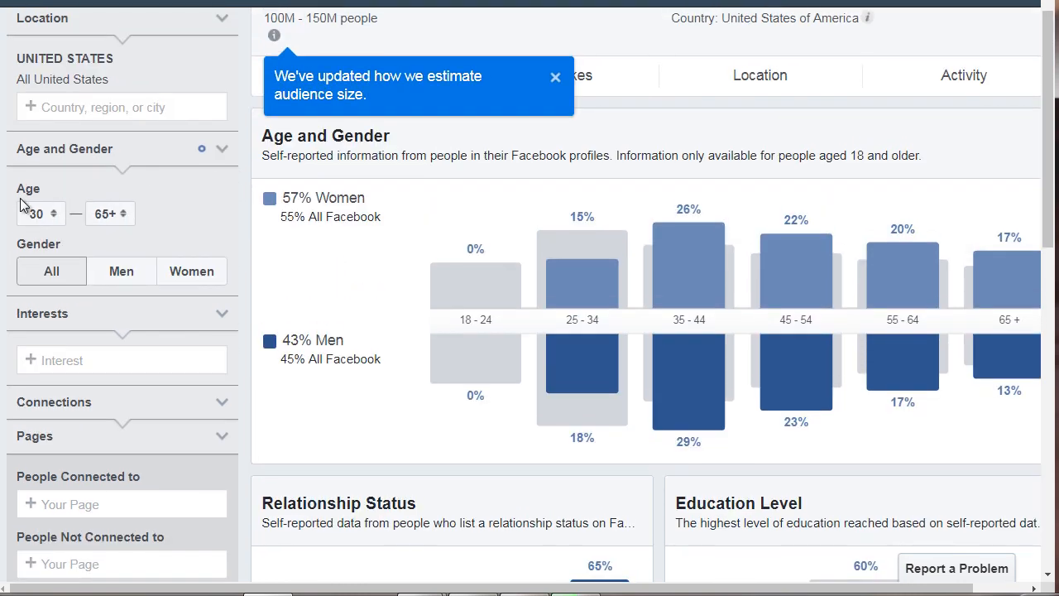
{"action": "left_click", "coordinate": [36, 213]}
{"action": "scroll", "coordinate": [41, 139], "scroll_direction": "up", "scroll_amount": 3}
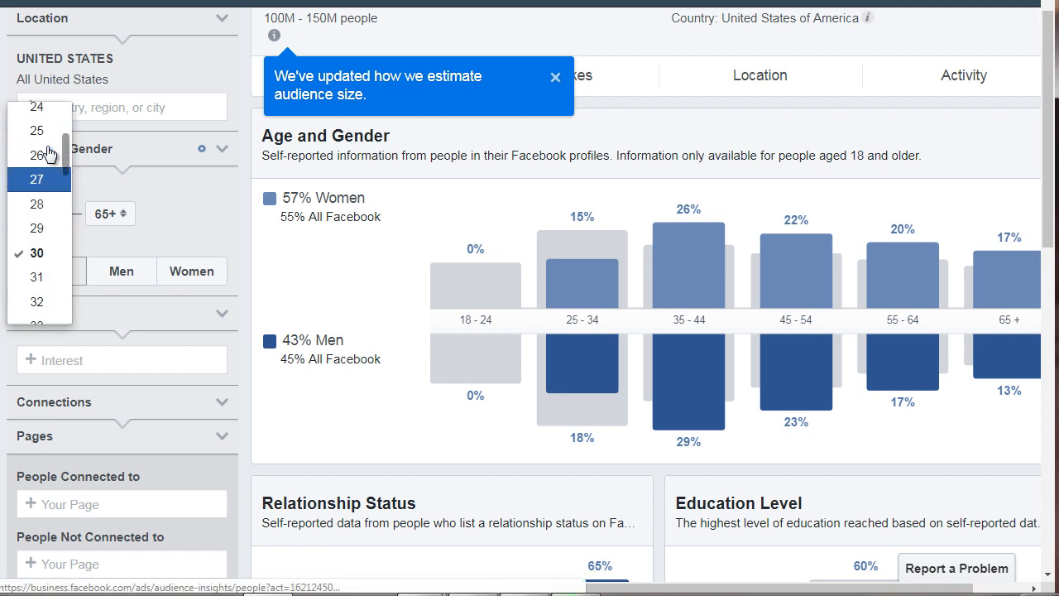
{"action": "left_click", "coordinate": [45, 124]}
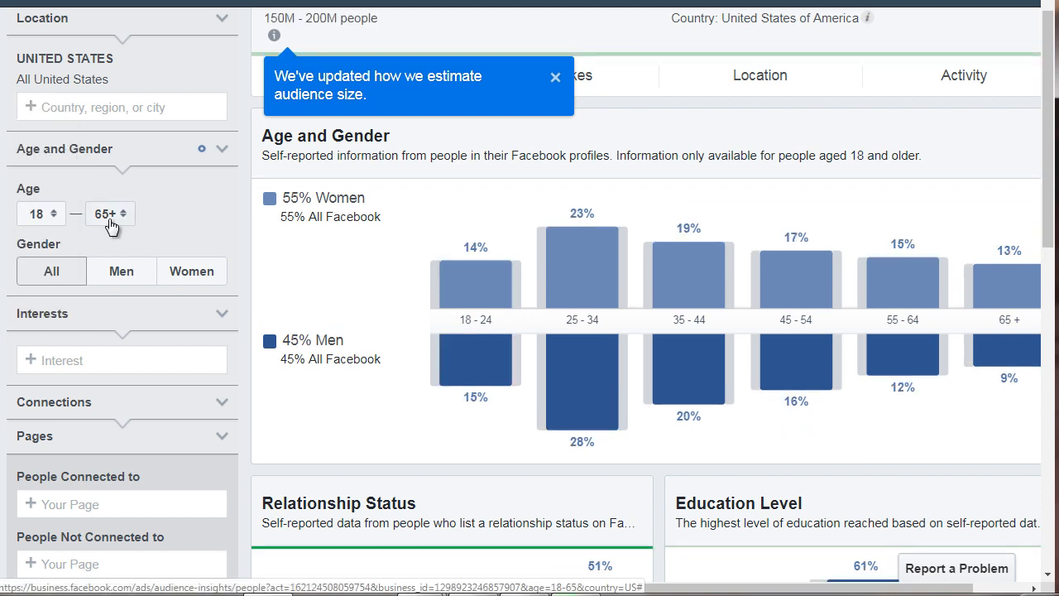
{"action": "left_click", "coordinate": [109, 220]}
{"action": "scroll", "coordinate": [108, 225], "scroll_direction": "up", "scroll_amount": 13}
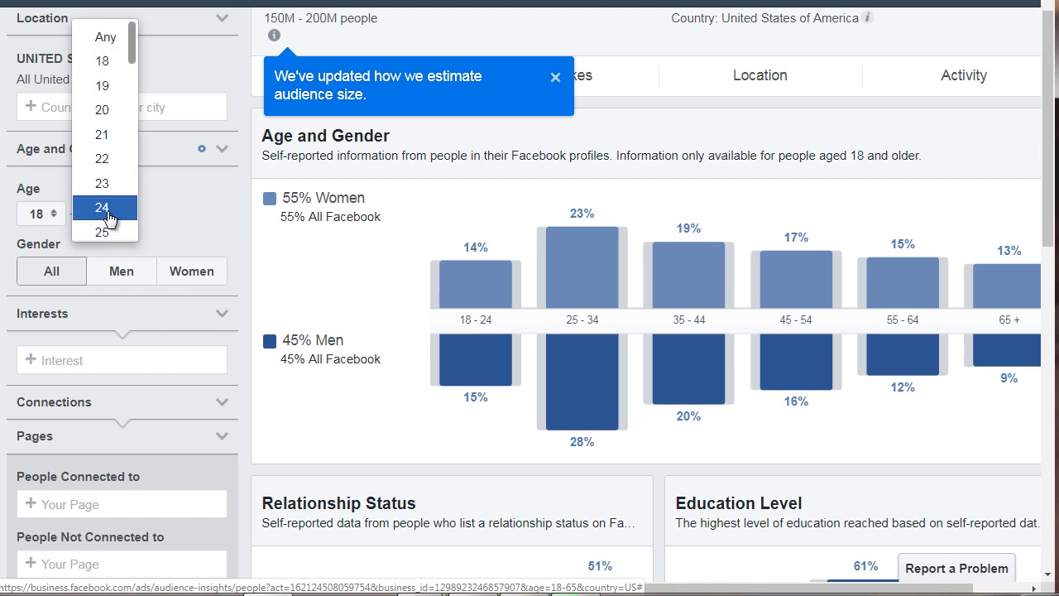
{"action": "left_click", "coordinate": [109, 37]}
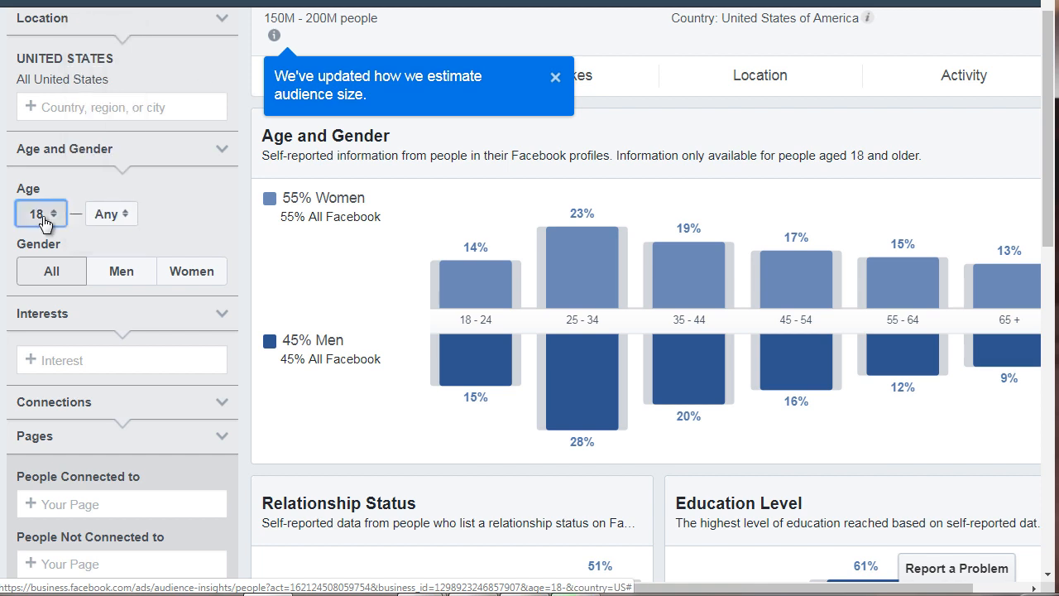
{"action": "left_click", "coordinate": [40, 216]}
{"action": "scroll", "coordinate": [43, 219], "scroll_direction": "up", "scroll_amount": 1}
{"action": "left_click", "coordinate": [9, 277]}
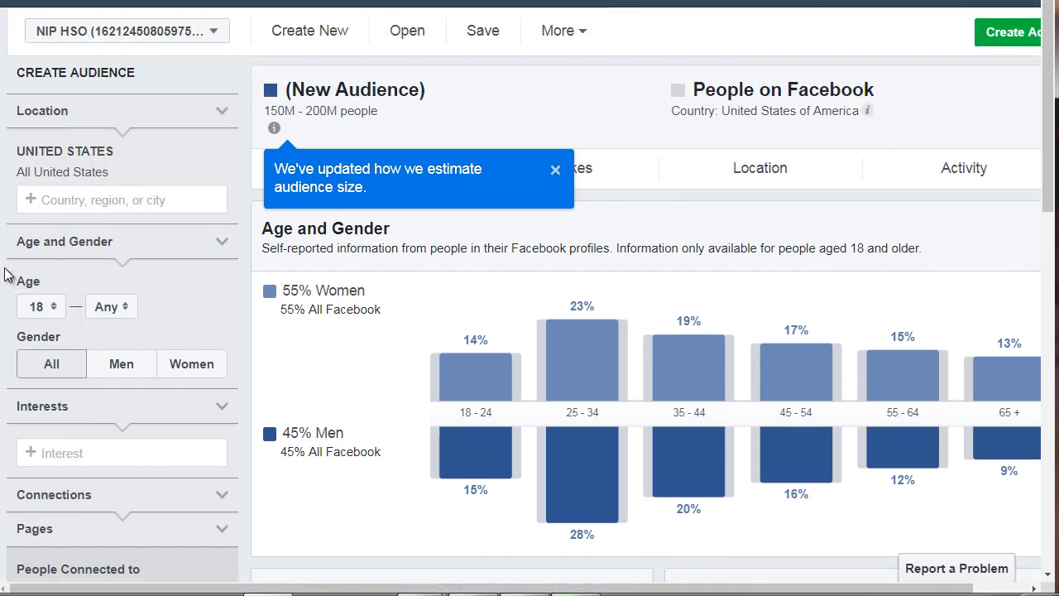
- Dismiss the audience size notice and add Scuba diving as an audience interest
{"action": "scroll", "coordinate": [9, 276], "scroll_direction": "down", "scroll_amount": 1}
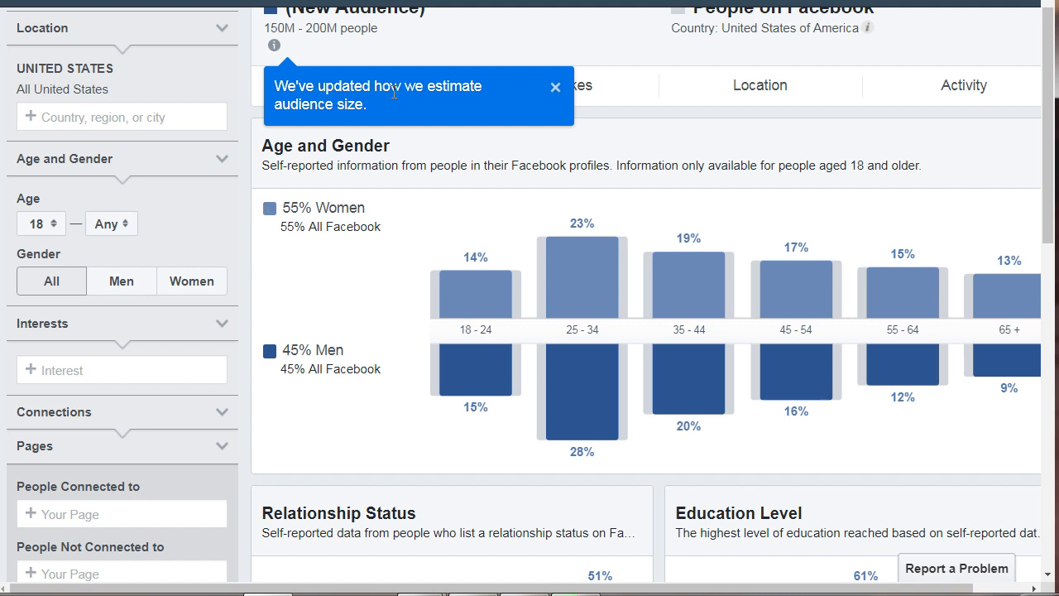
{"action": "left_click", "coordinate": [555, 87]}
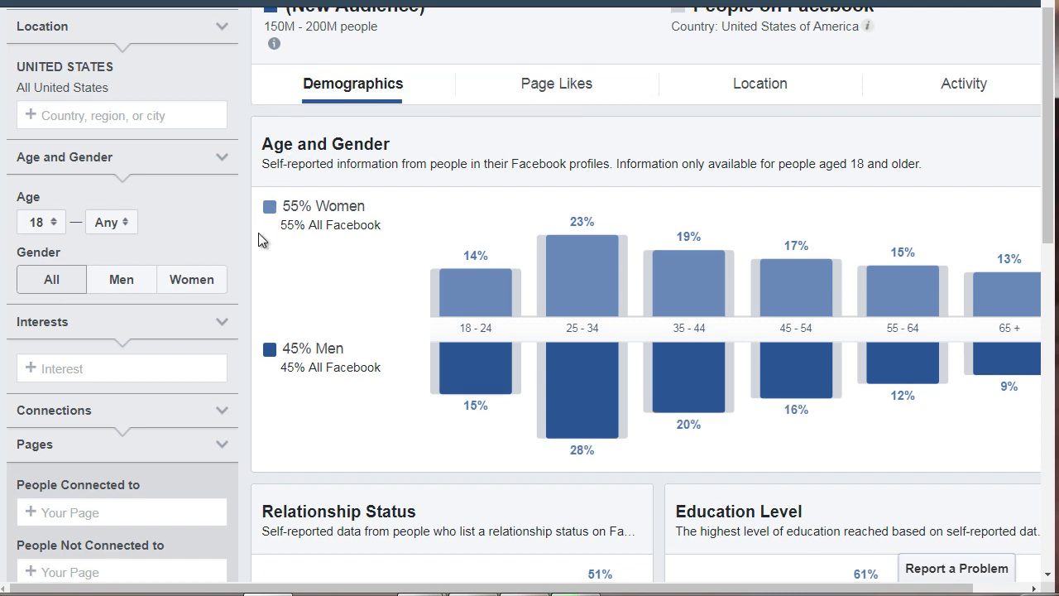
{"action": "scroll", "coordinate": [259, 237], "scroll_direction": "down", "scroll_amount": 2}
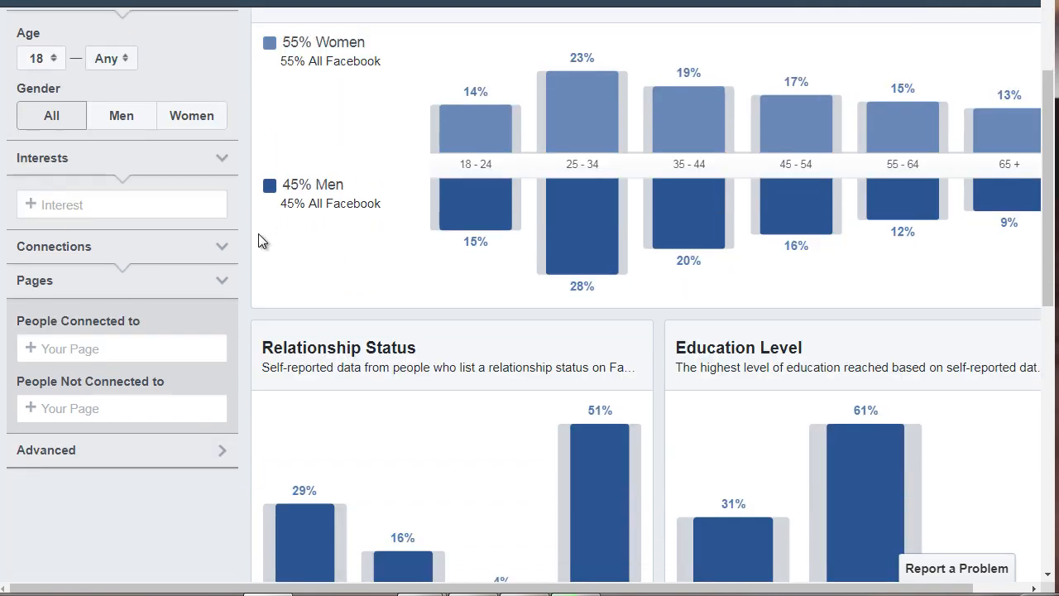
{"action": "left_click", "coordinate": [67, 200]}
{"action": "type", "text": "scuba"}
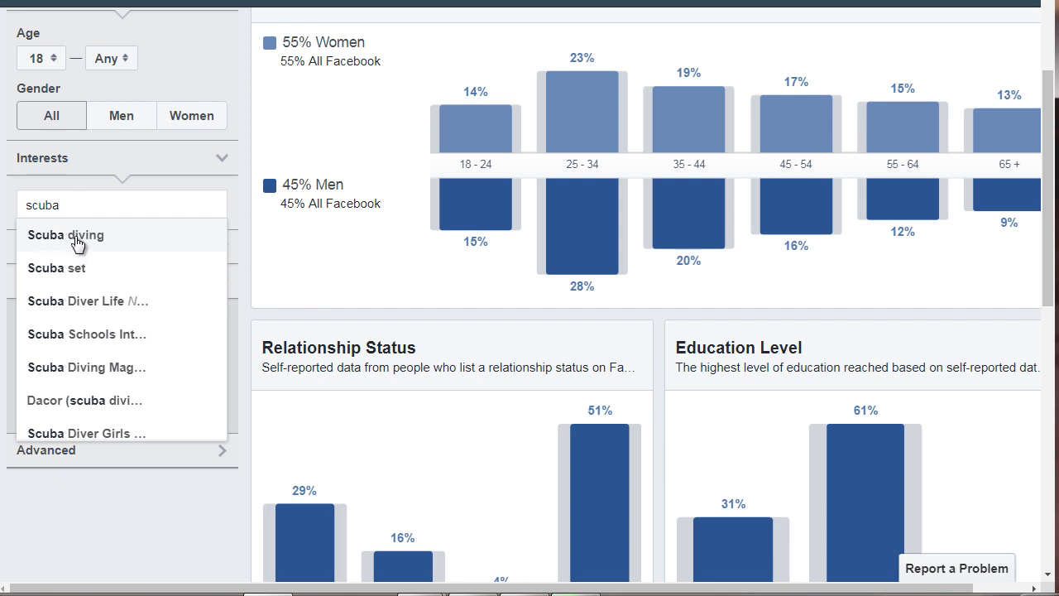
{"action": "left_click", "coordinate": [71, 238]}
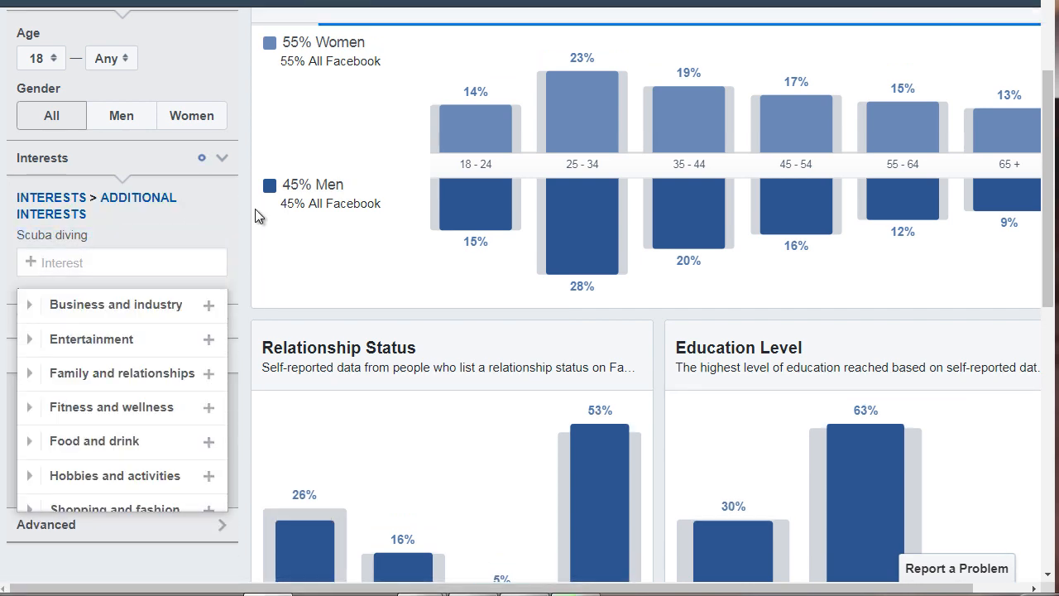
- Dismiss the audience size notice and examine the audience's age and gender, relationship status, education level and job title breakdowns
{"action": "scroll", "coordinate": [66, 225], "scroll_direction": "up", "scroll_amount": 3}
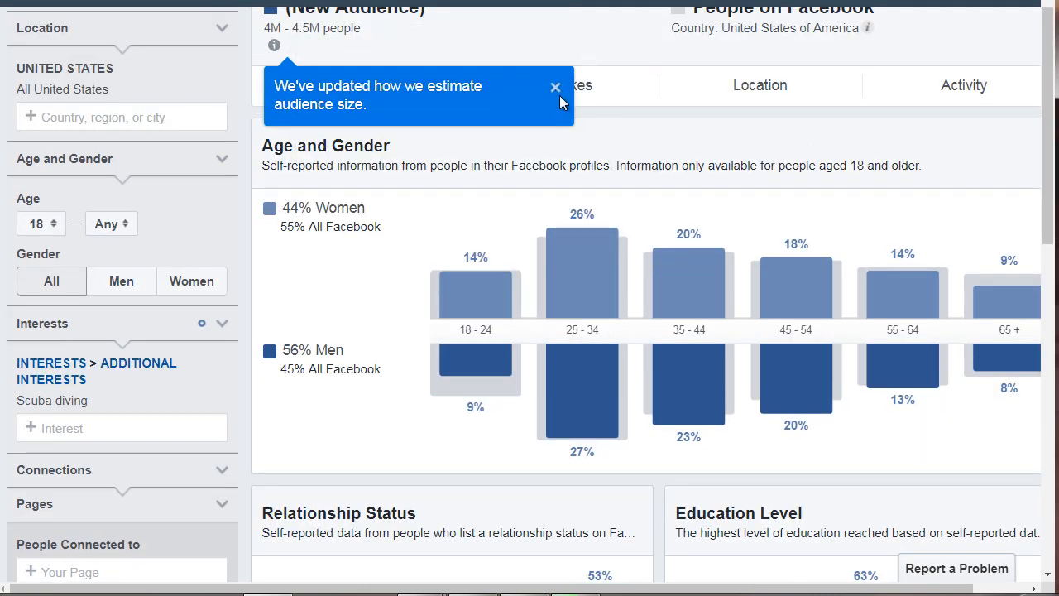
{"action": "left_click", "coordinate": [555, 88]}
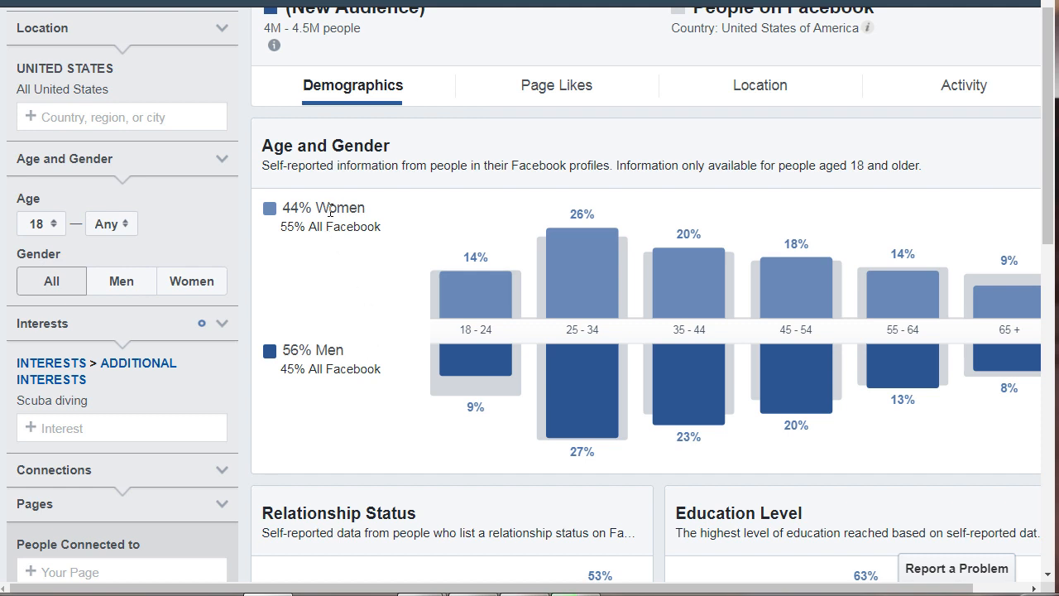
{"action": "mouse_move", "coordinate": [571, 353]}
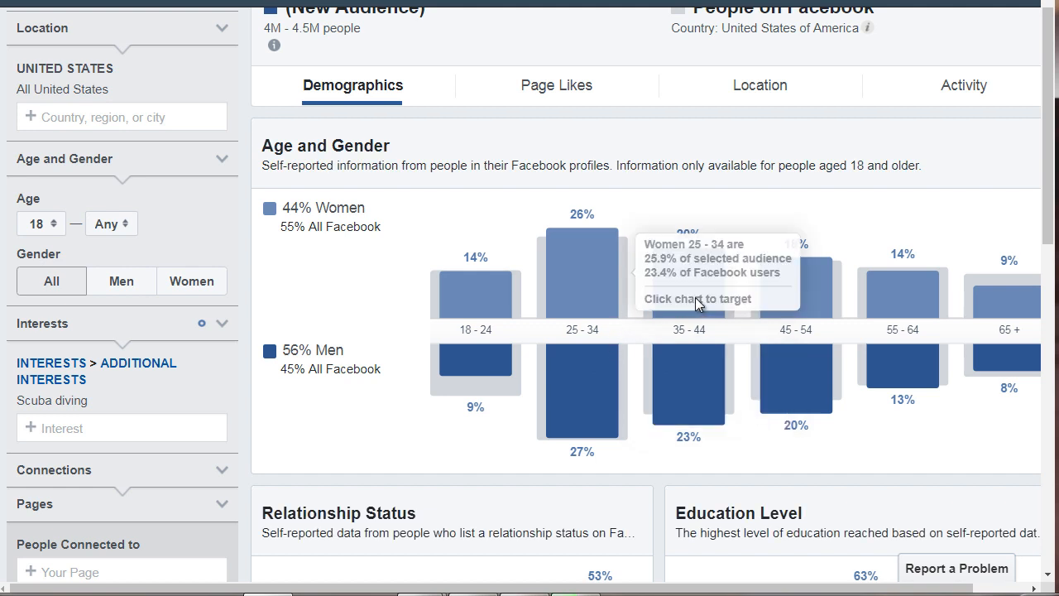
{"action": "mouse_move", "coordinate": [832, 296]}
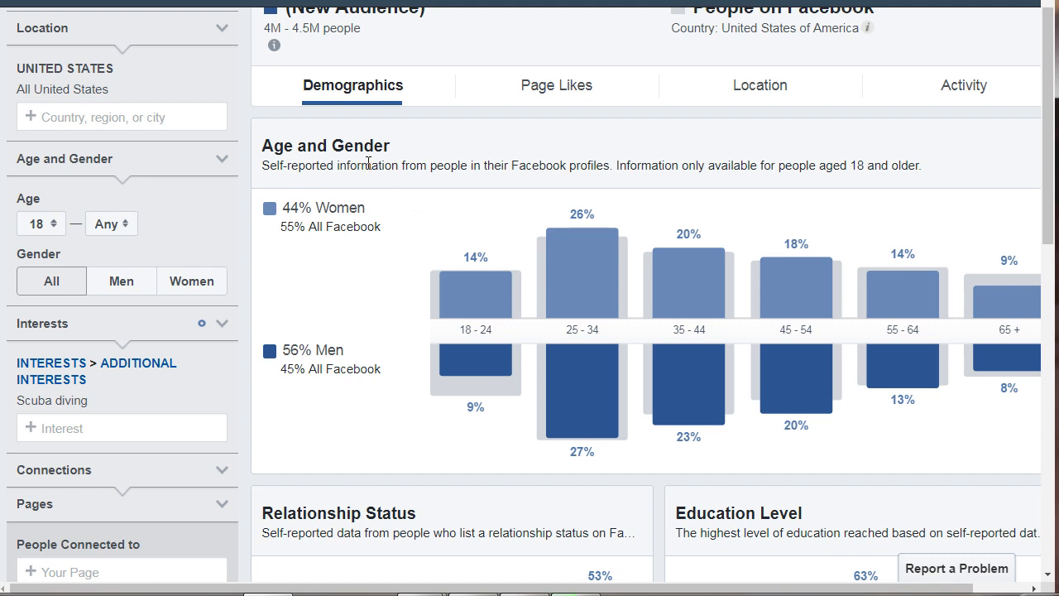
{"action": "scroll", "coordinate": [368, 163], "scroll_direction": "down", "scroll_amount": 3}
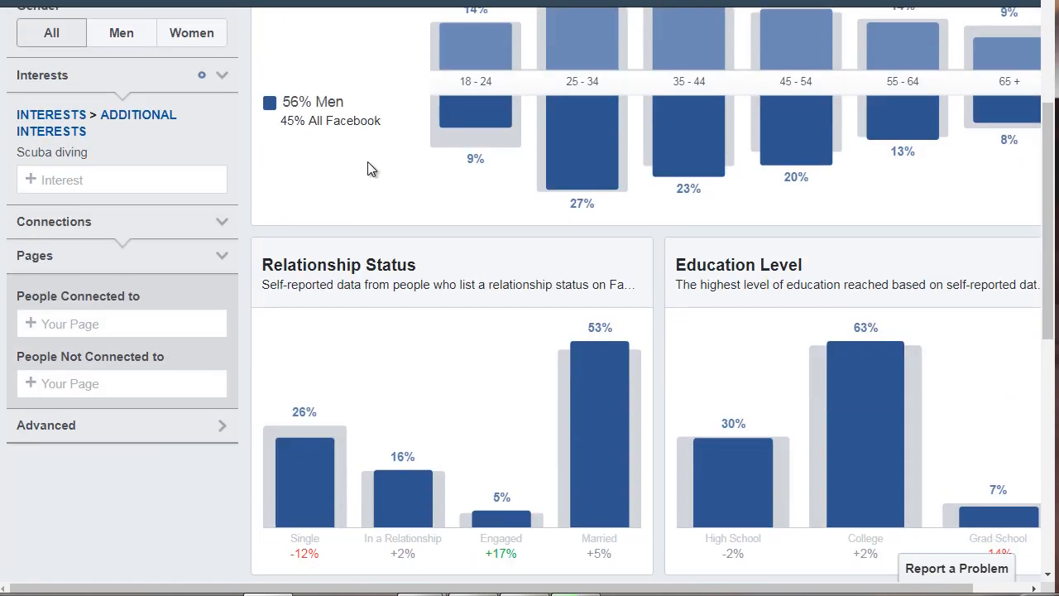
{"action": "scroll", "coordinate": [370, 162], "scroll_direction": "down", "scroll_amount": 3}
{"action": "scroll", "coordinate": [382, 160], "scroll_direction": "up", "scroll_amount": 1}
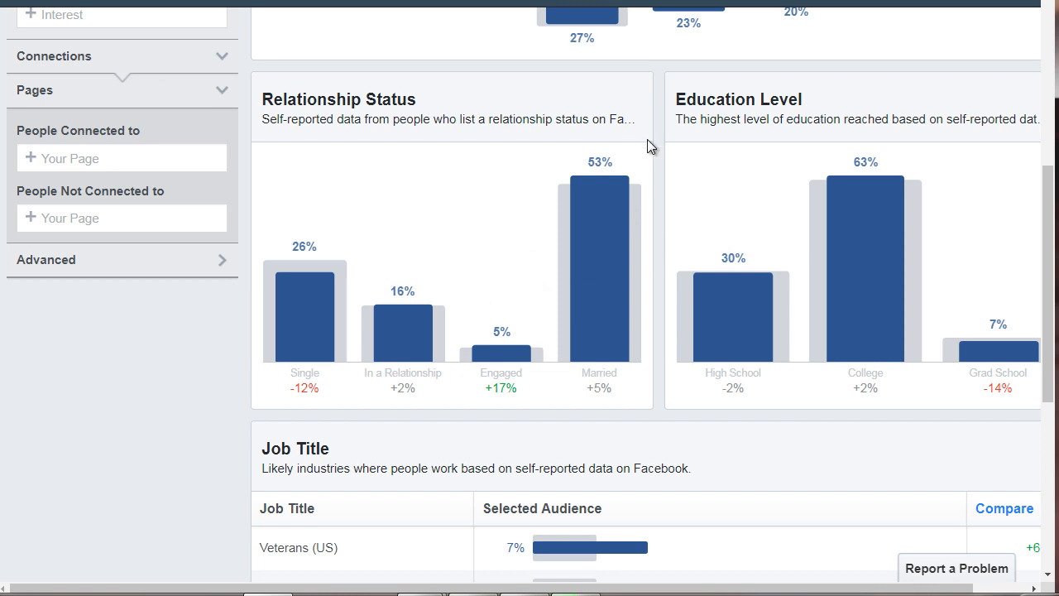
{"action": "mouse_move", "coordinate": [608, 294]}
{"action": "mouse_move", "coordinate": [898, 278]}
{"action": "scroll", "coordinate": [653, 204], "scroll_direction": "down", "scroll_amount": 1}
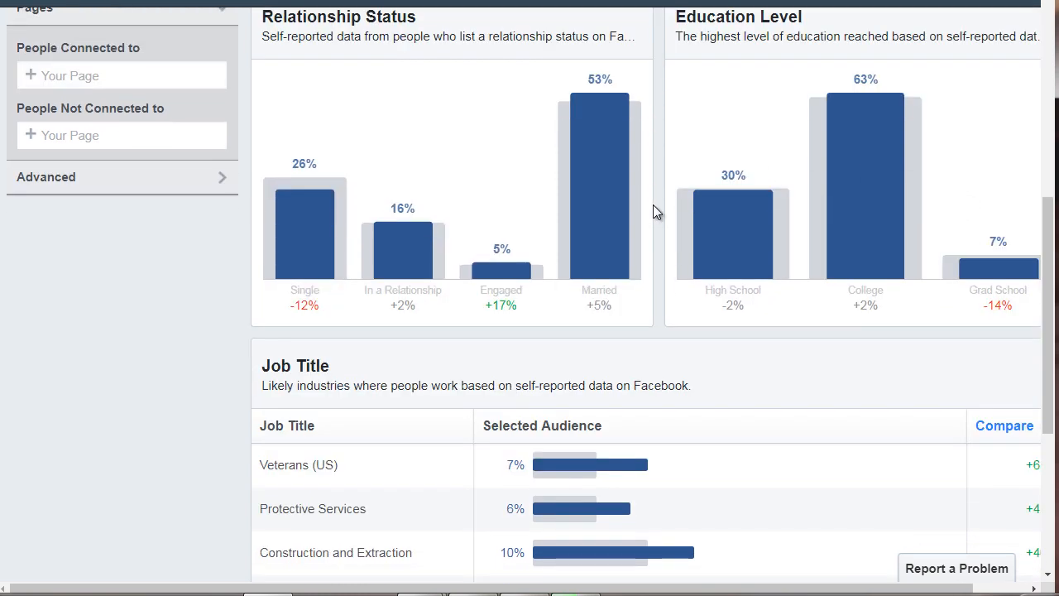
- Examine the full job title breakdown, including how each job title compares with all Facebook users
{"action": "scroll", "coordinate": [654, 203], "scroll_direction": "down", "scroll_amount": 4}
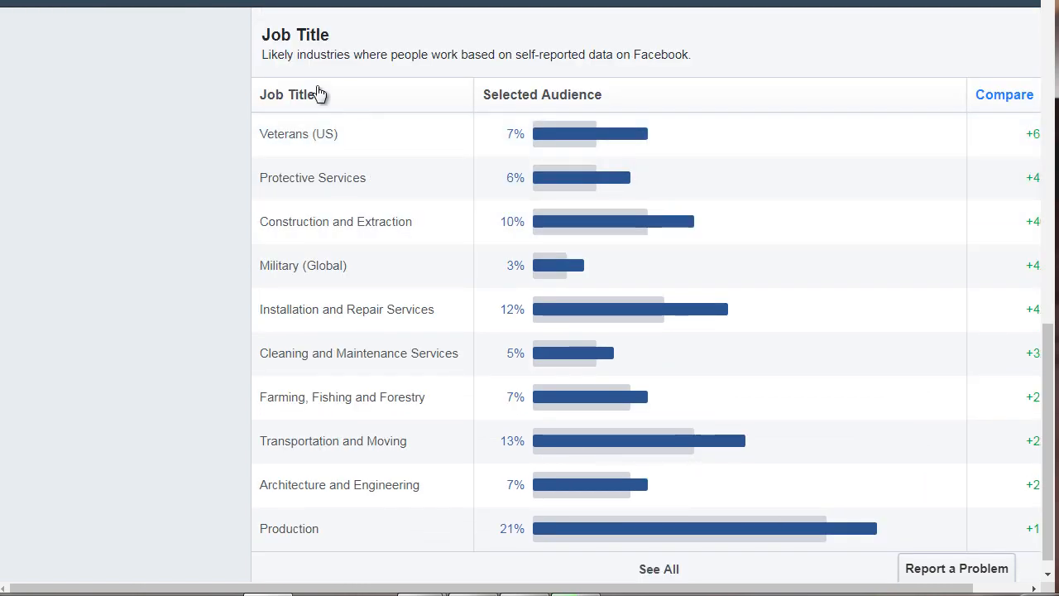
{"action": "scroll", "coordinate": [699, 563], "scroll_direction": "down", "scroll_amount": 1}
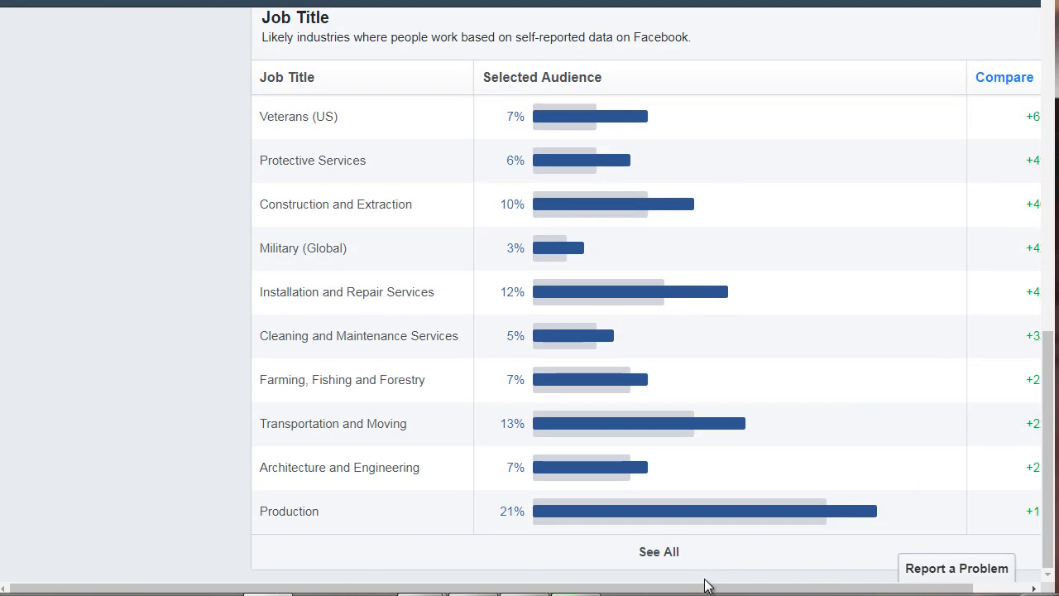
{"action": "left_click_drag", "start_coordinate": [705, 592], "coordinate": [751, 585]}
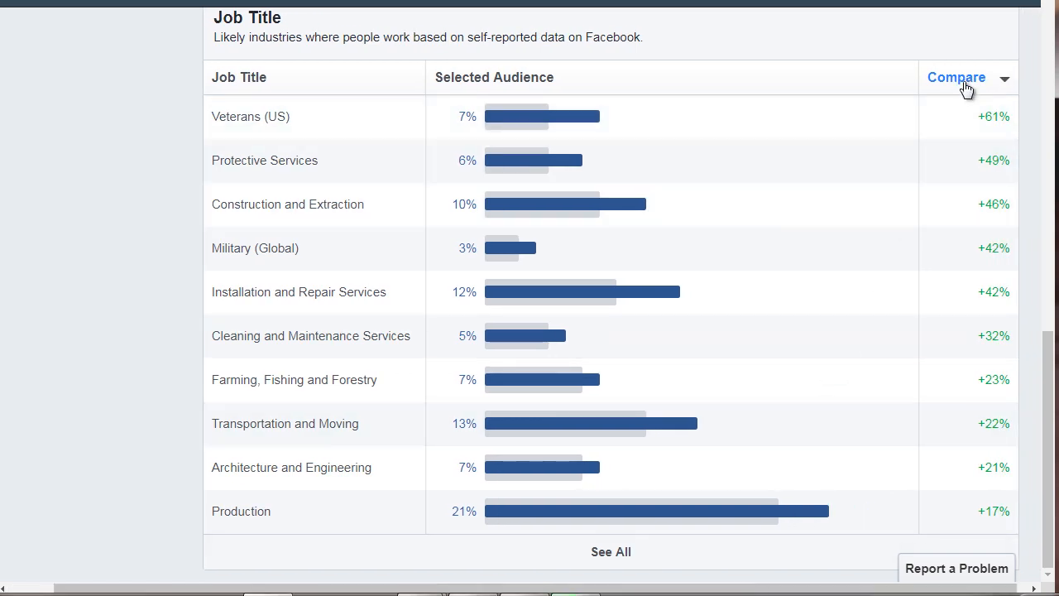
{"action": "mouse_move", "coordinate": [989, 109]}
- Show the audience's page likes, dismiss the audience size notice and examine the top categories with their leading pages
{"action": "scroll", "coordinate": [173, 142], "scroll_direction": "up", "scroll_amount": 15}
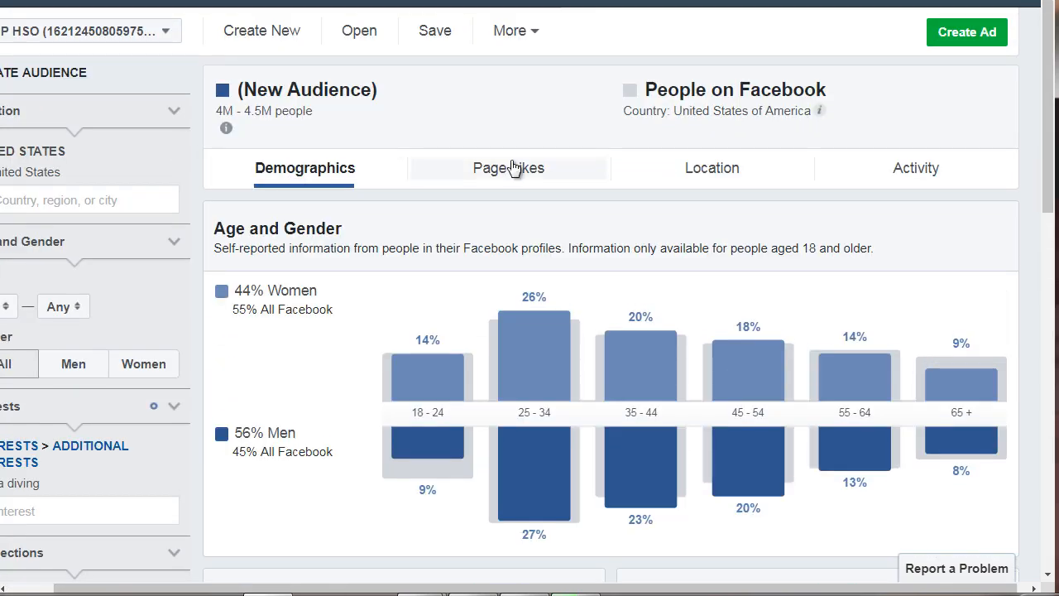
{"action": "left_click", "coordinate": [513, 168]}
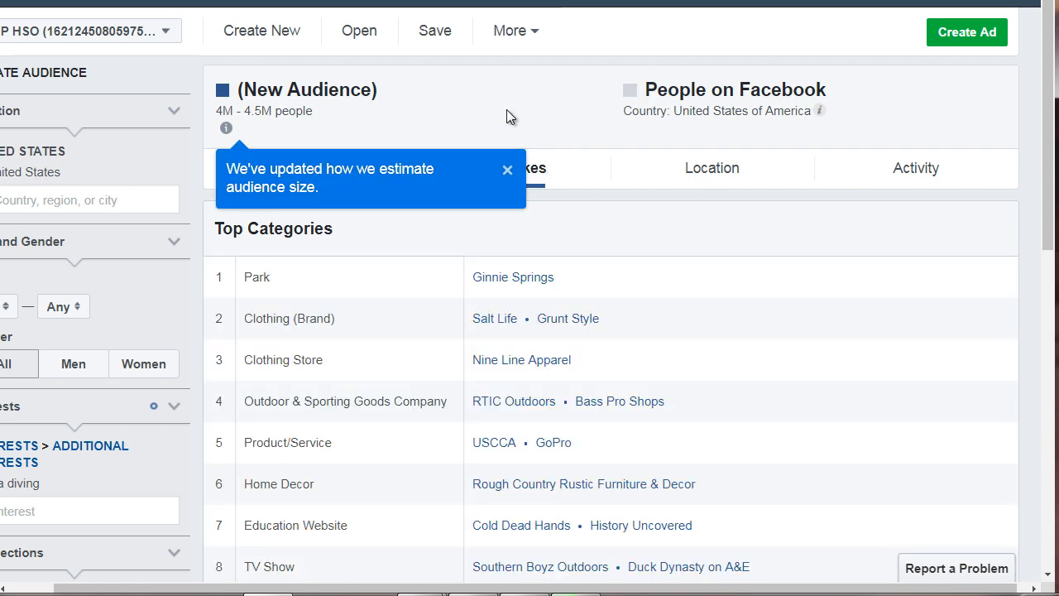
{"action": "left_click", "coordinate": [495, 172]}
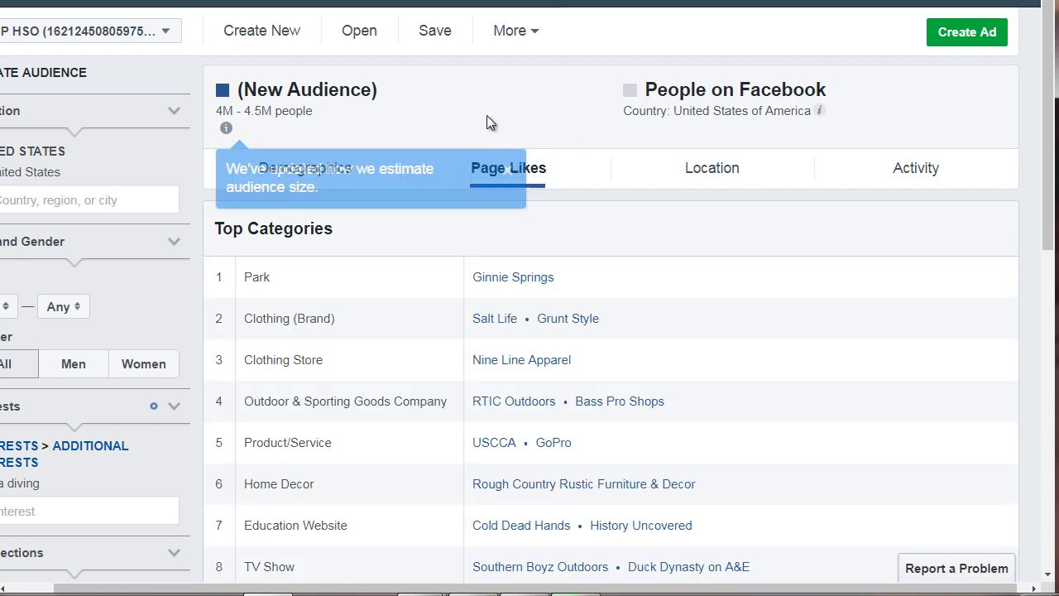
{"action": "scroll", "coordinate": [484, 103], "scroll_direction": "down", "scroll_amount": 1}
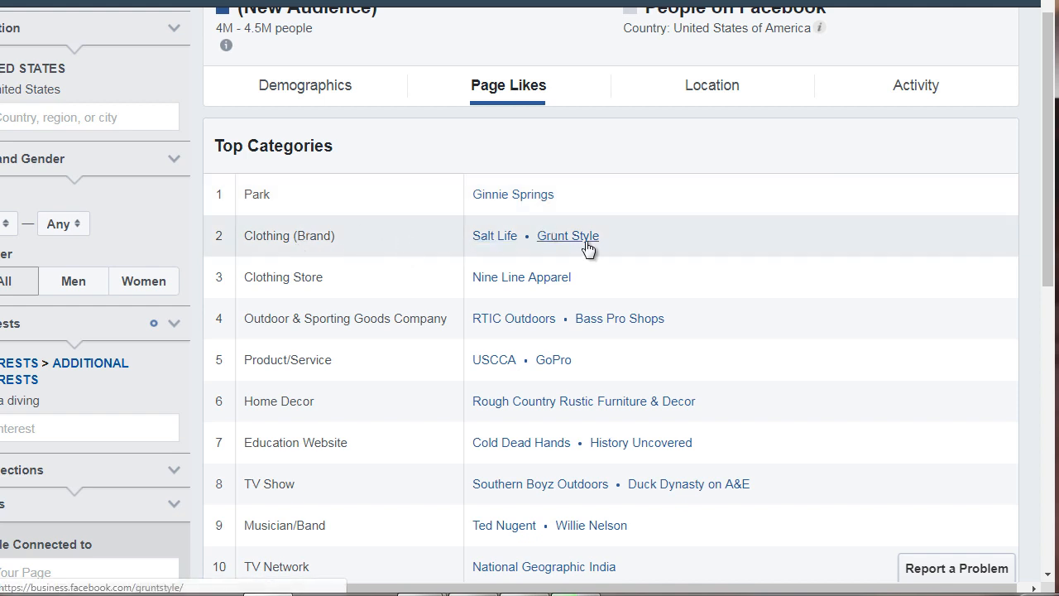
{"action": "scroll", "coordinate": [439, 264], "scroll_direction": "down", "scroll_amount": 1}
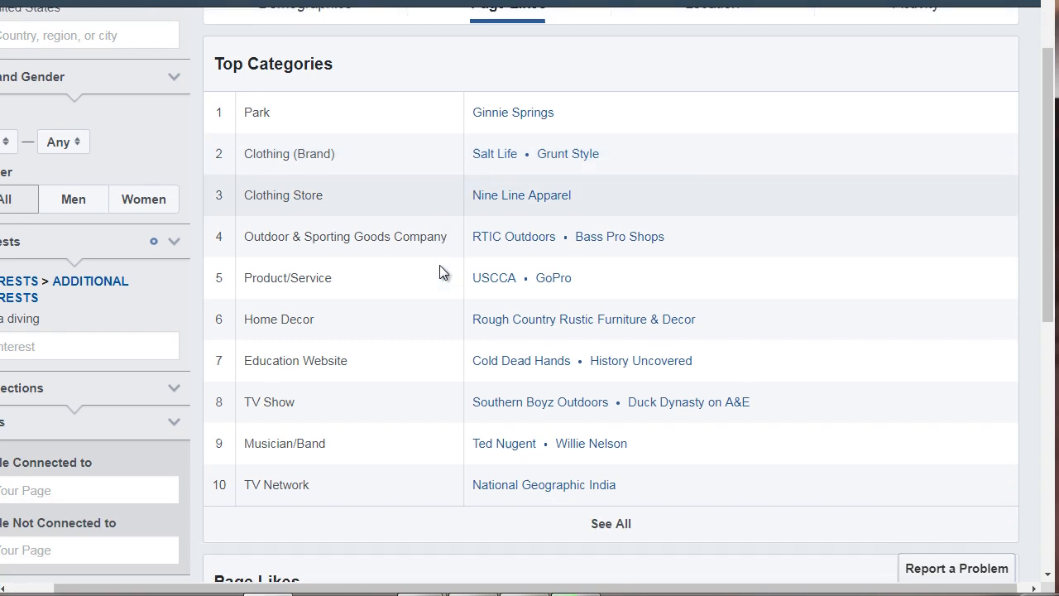
{"action": "scroll", "coordinate": [489, 247], "scroll_direction": "down", "scroll_amount": 1}
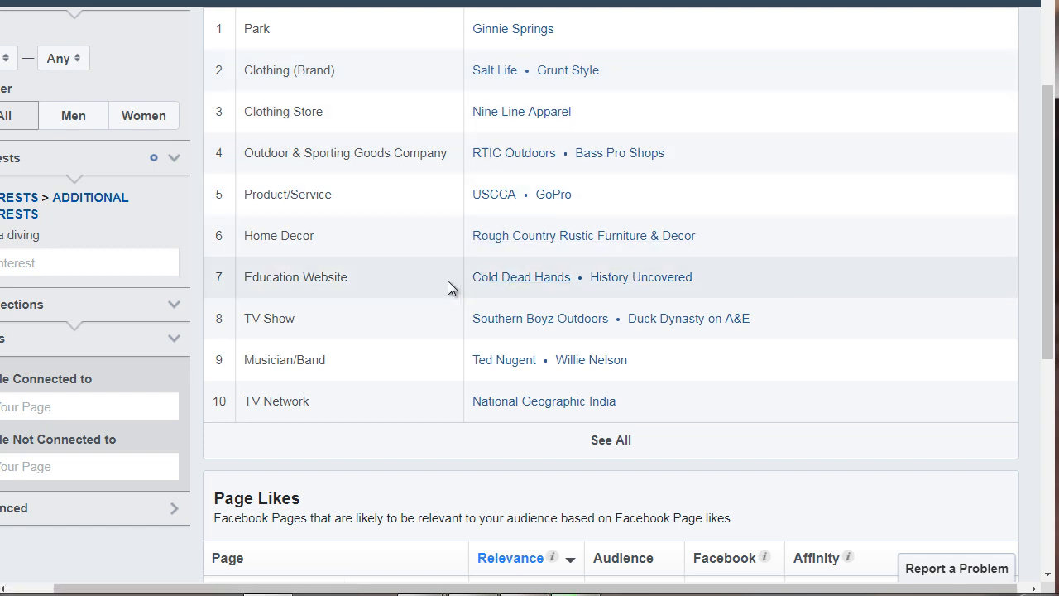
{"action": "scroll", "coordinate": [447, 281], "scroll_direction": "down", "scroll_amount": 1}
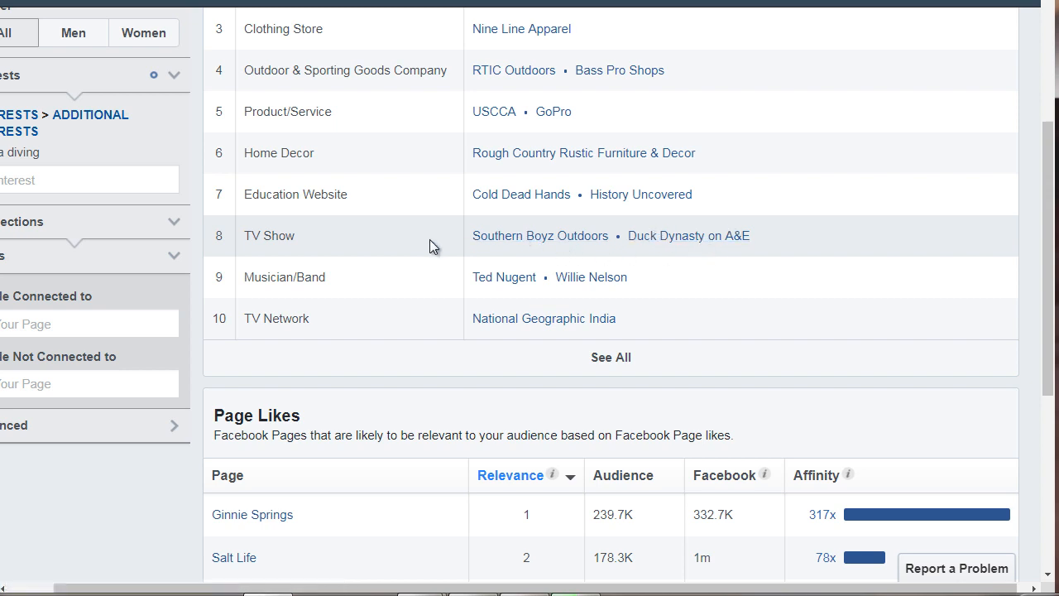
{"action": "scroll", "coordinate": [298, 322], "scroll_direction": "up", "scroll_amount": 1}
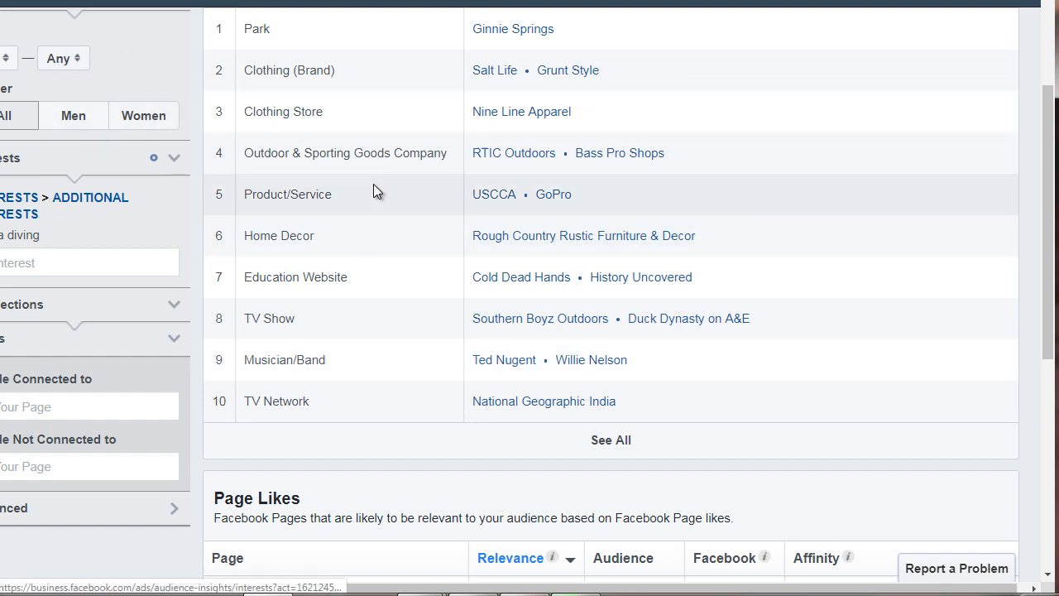
- Examine the ranking of liked pages by relevance, audience, Facebook total and affinity
{"action": "scroll", "coordinate": [408, 273], "scroll_direction": "down", "scroll_amount": 1}
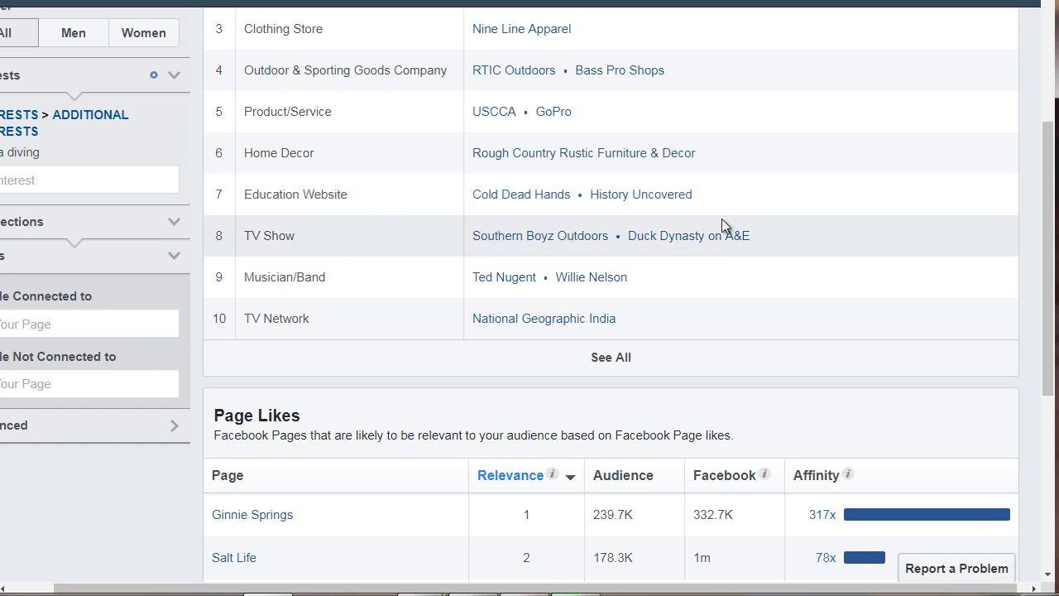
{"action": "scroll", "coordinate": [401, 265], "scroll_direction": "down", "scroll_amount": 3}
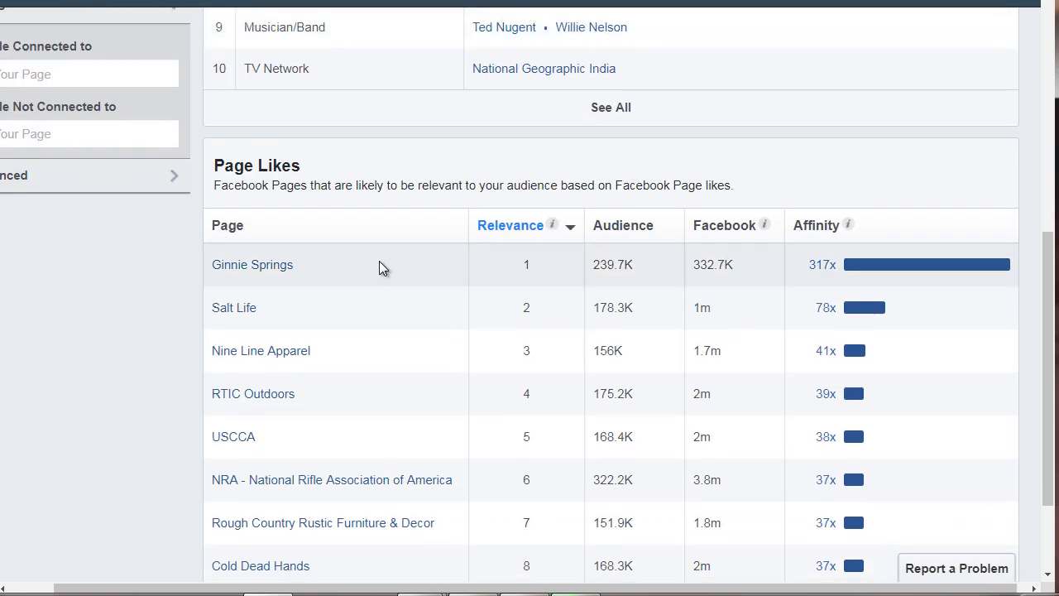
{"action": "scroll", "coordinate": [379, 265], "scroll_direction": "down", "scroll_amount": 1}
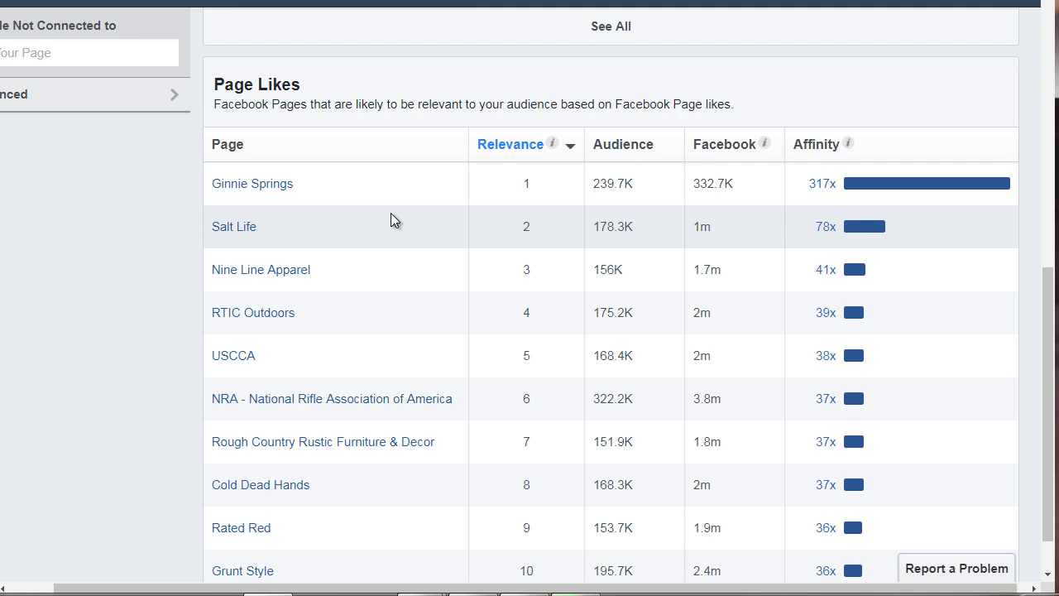
- Examine the audience's location data by top cities, top countries and top languages, dismissing the audience size notice
{"action": "scroll", "coordinate": [418, 257], "scroll_direction": "up", "scroll_amount": 10}
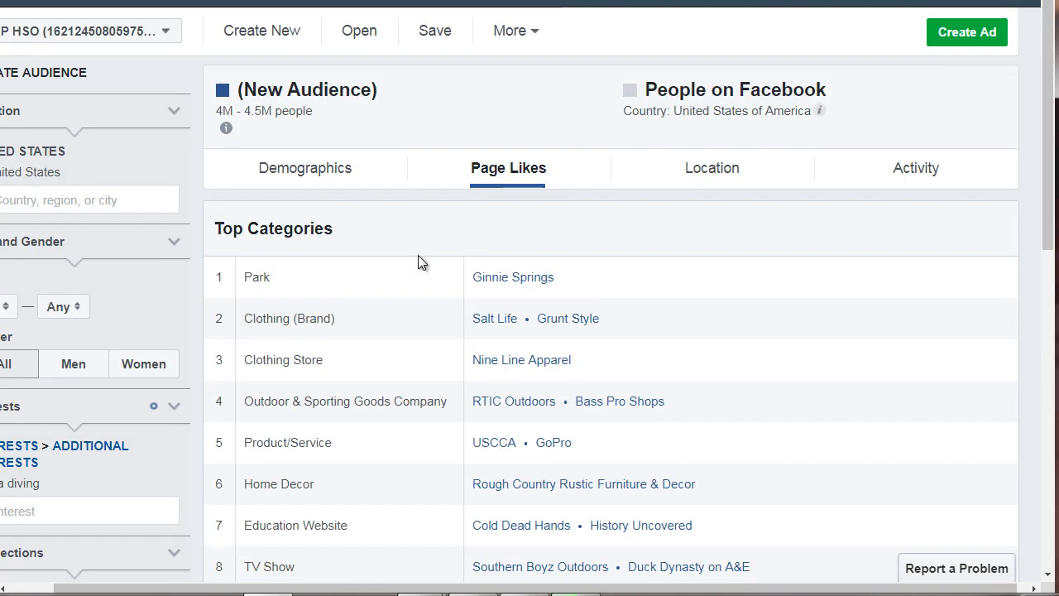
{"action": "scroll", "coordinate": [417, 257], "scroll_direction": "down", "scroll_amount": 1}
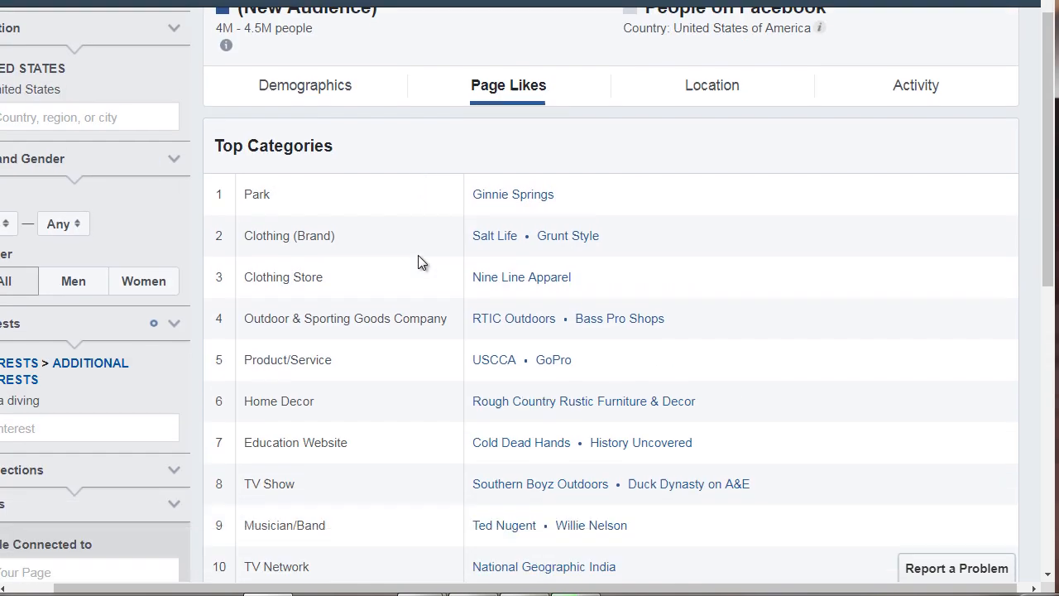
{"action": "left_click", "coordinate": [709, 87]}
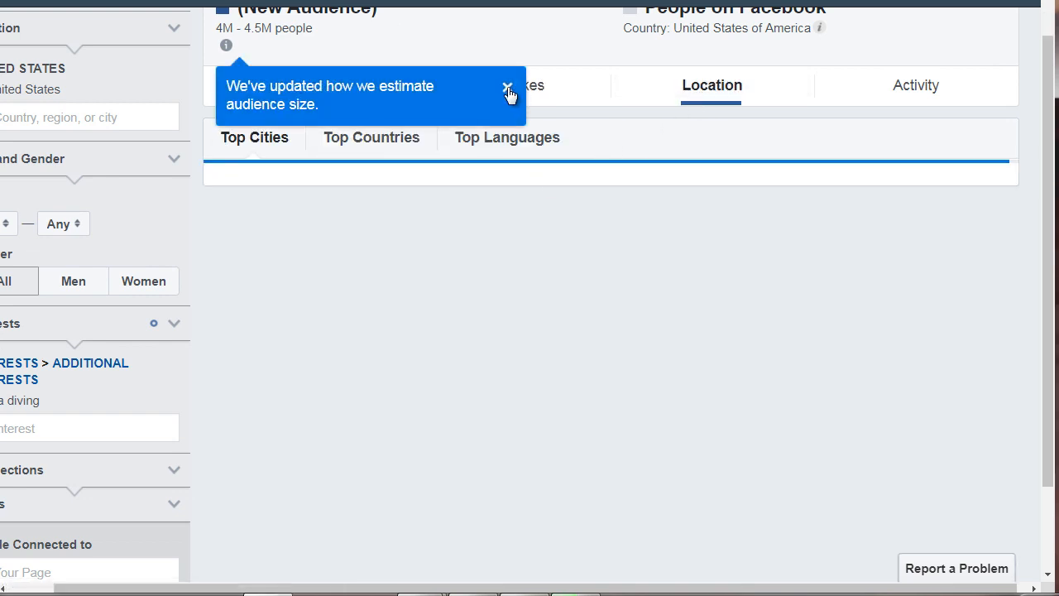
{"action": "left_click", "coordinate": [508, 91]}
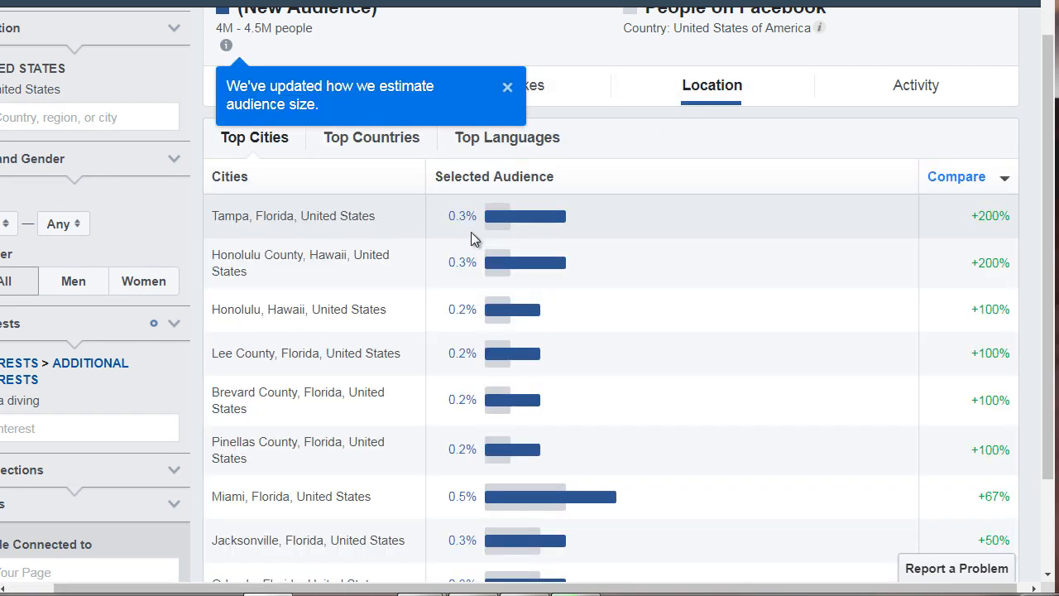
{"action": "left_click", "coordinate": [506, 88]}
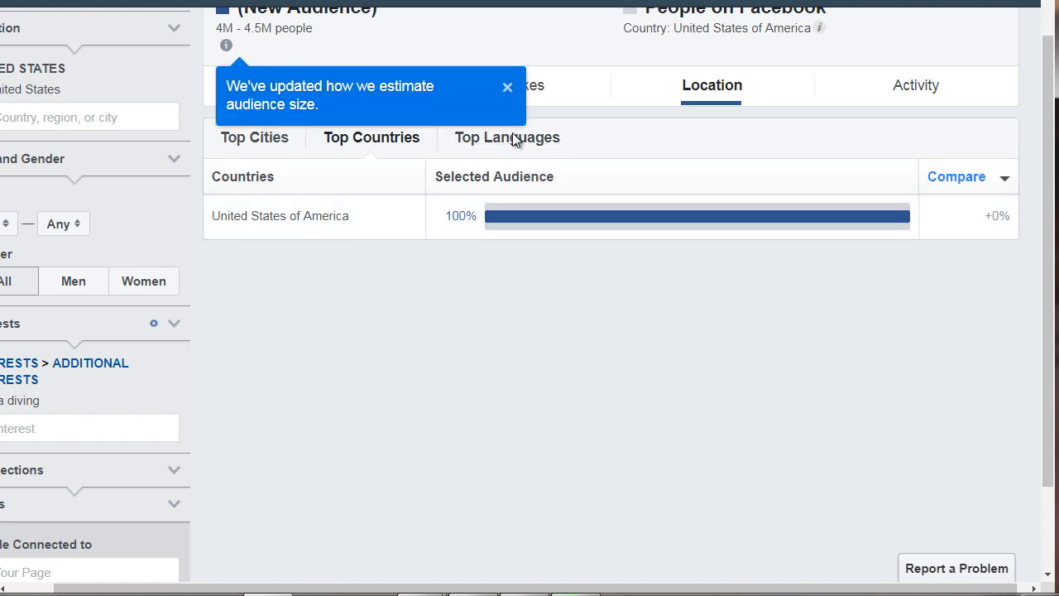
{"action": "left_click", "coordinate": [532, 151]}
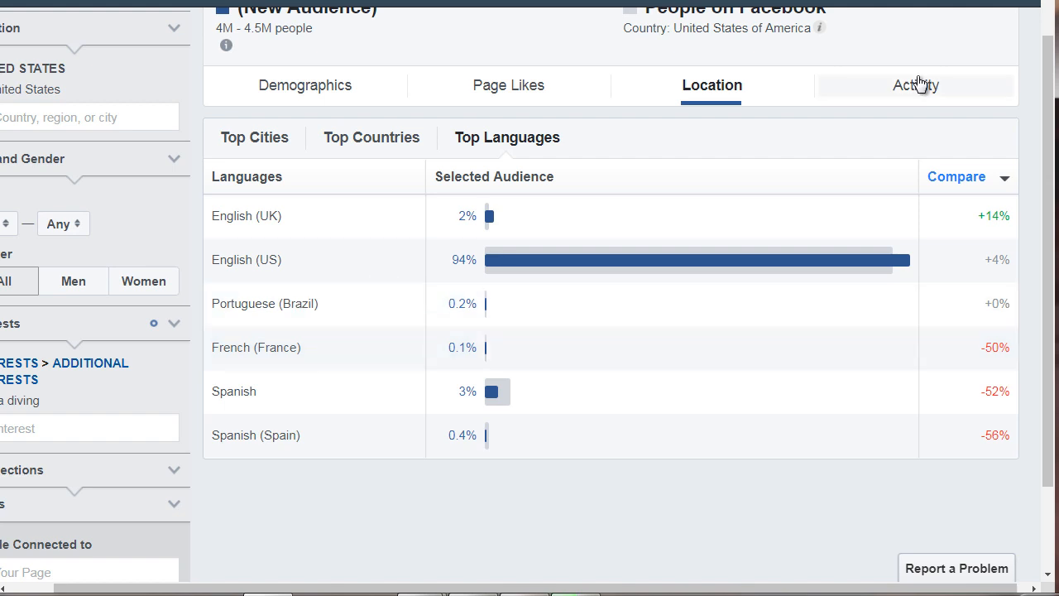
- Show the audience's activity data, dismiss the audience size notice and examine the frequency of activities
{"action": "left_click", "coordinate": [903, 99]}
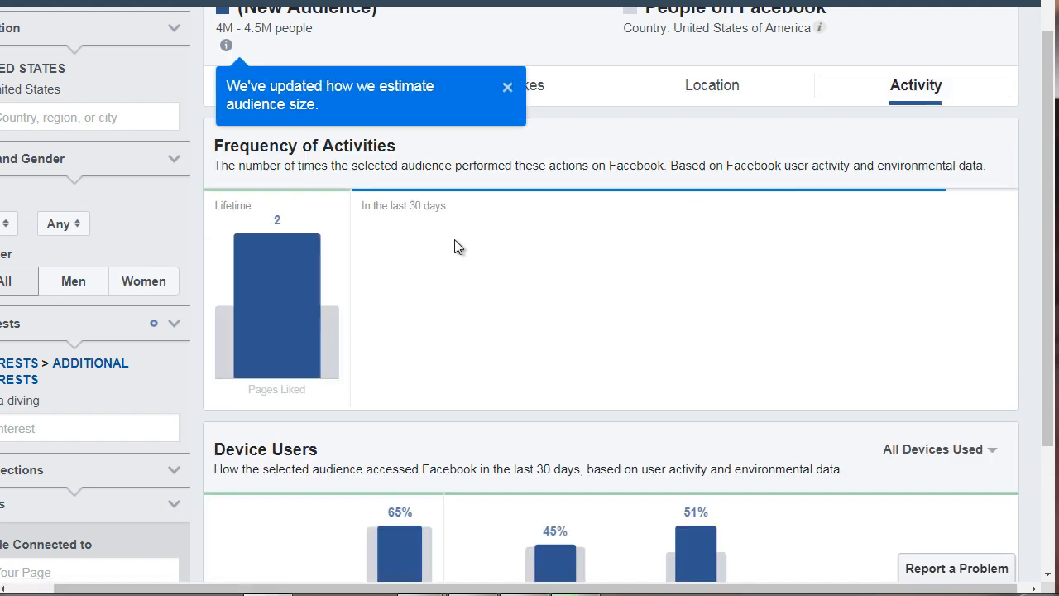
{"action": "left_click", "coordinate": [507, 88]}
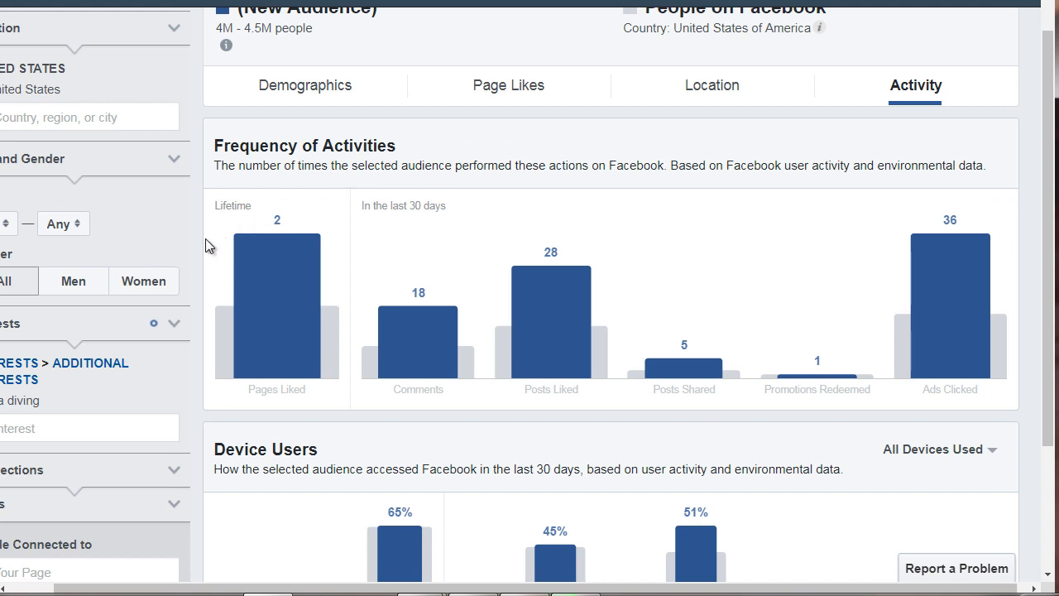
{"action": "scroll", "coordinate": [209, 245], "scroll_direction": "down", "scroll_amount": 1}
{"action": "scroll", "coordinate": [207, 241], "scroll_direction": "down", "scroll_amount": 1}
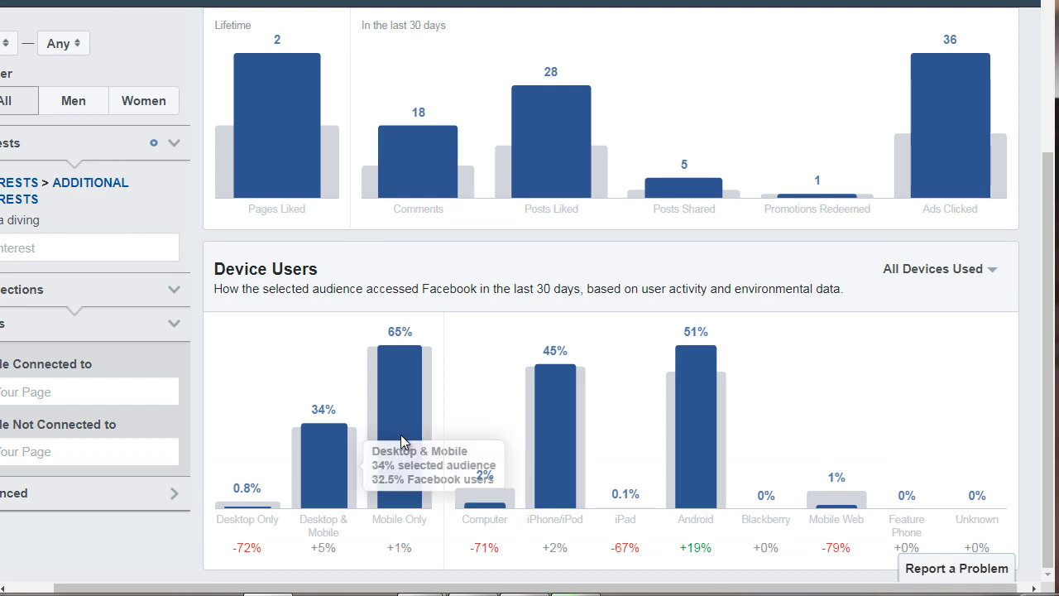
- Inspect the device shares for mobile only, iPhone/iPod, Android and desktop only, and review the activity frequency chart again
{"action": "mouse_move", "coordinate": [401, 441]}
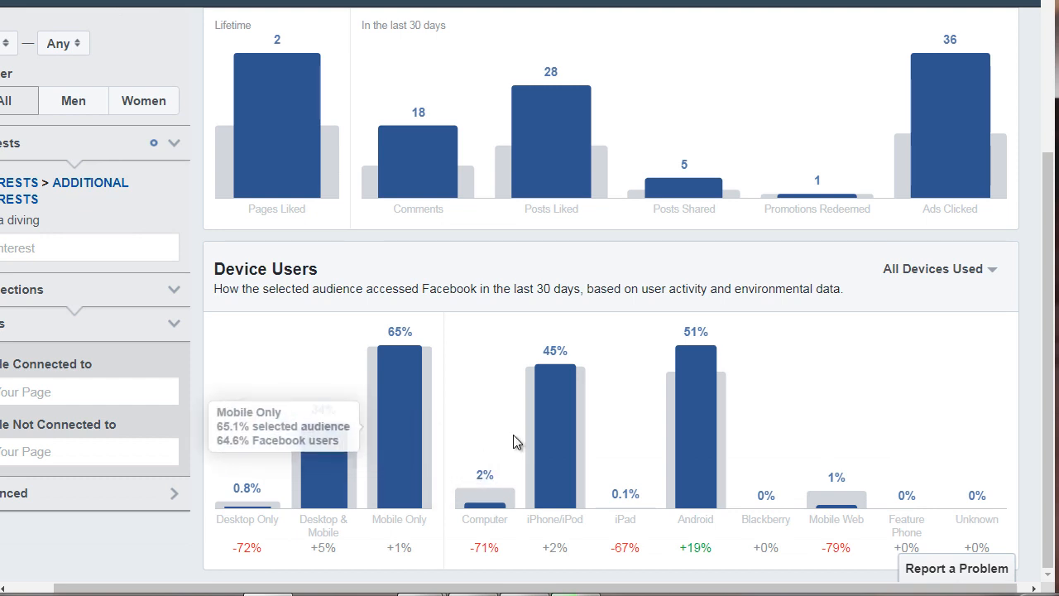
{"action": "mouse_move", "coordinate": [568, 413]}
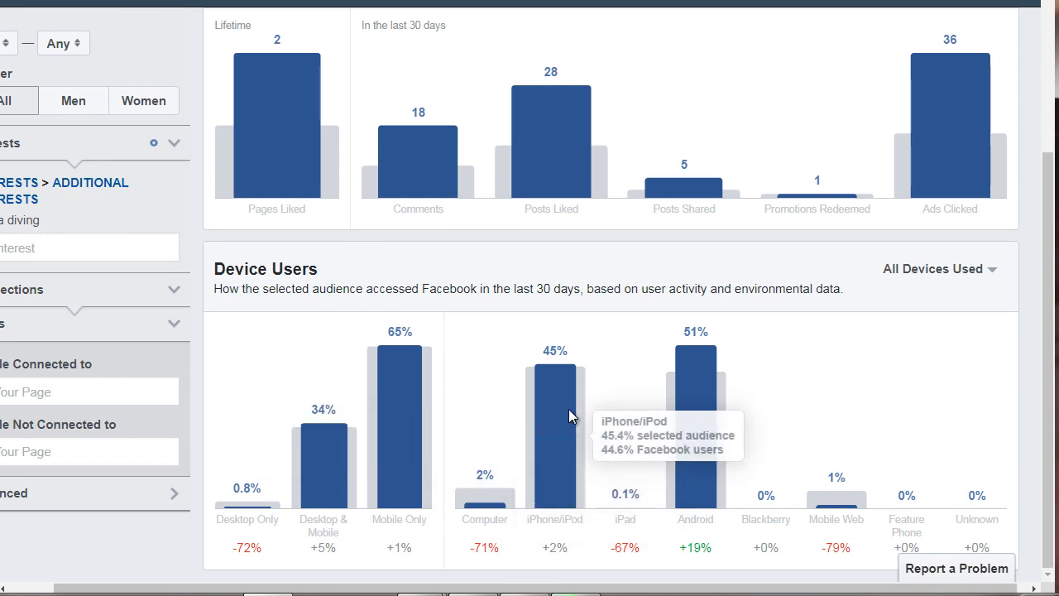
{"action": "mouse_move", "coordinate": [719, 412]}
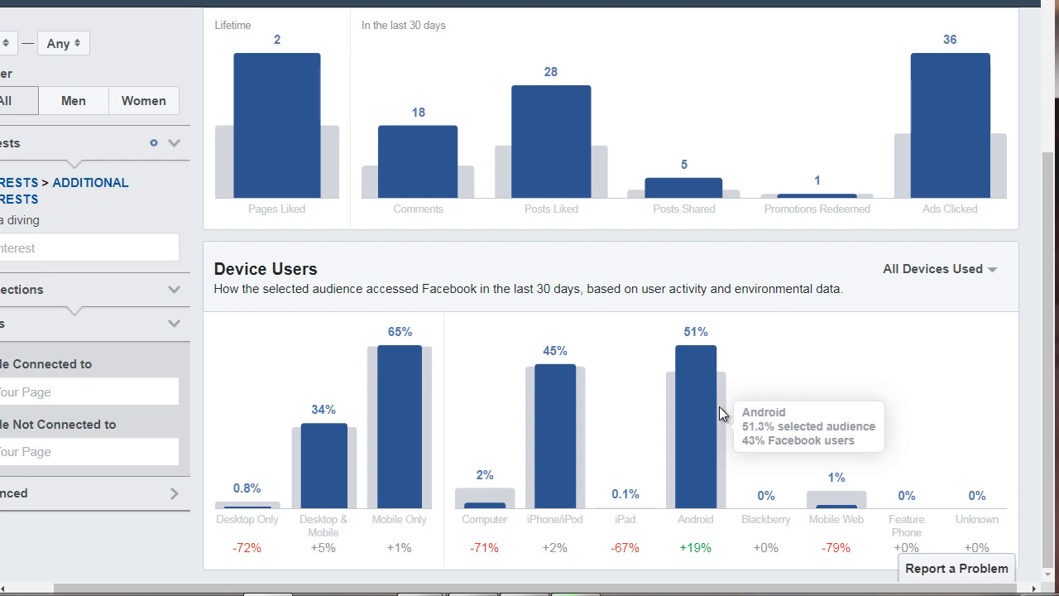
{"action": "mouse_move", "coordinate": [248, 501]}
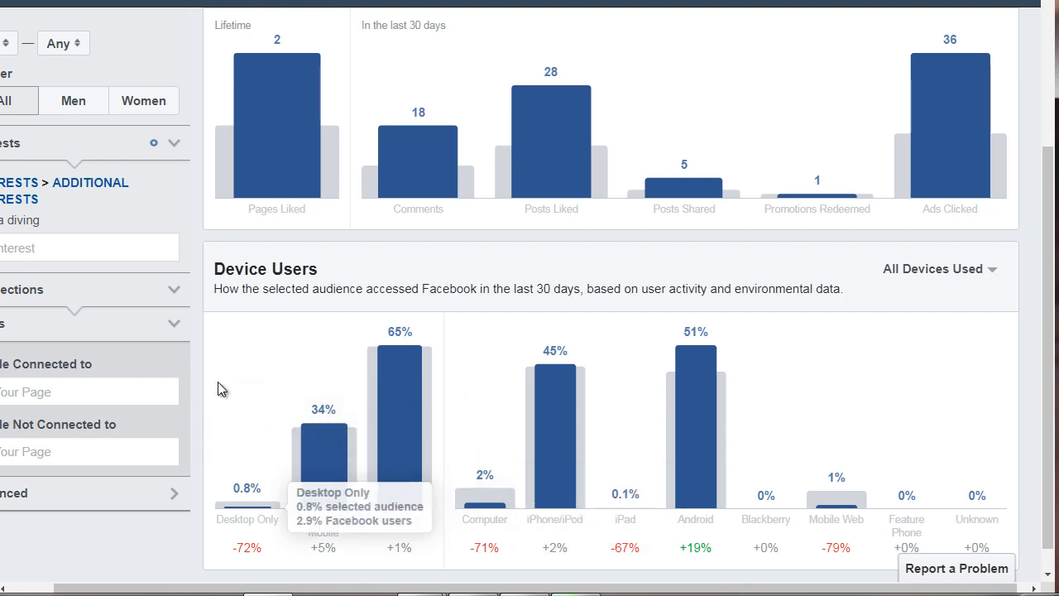
{"action": "scroll", "coordinate": [217, 381], "scroll_direction": "up", "scroll_amount": 2}
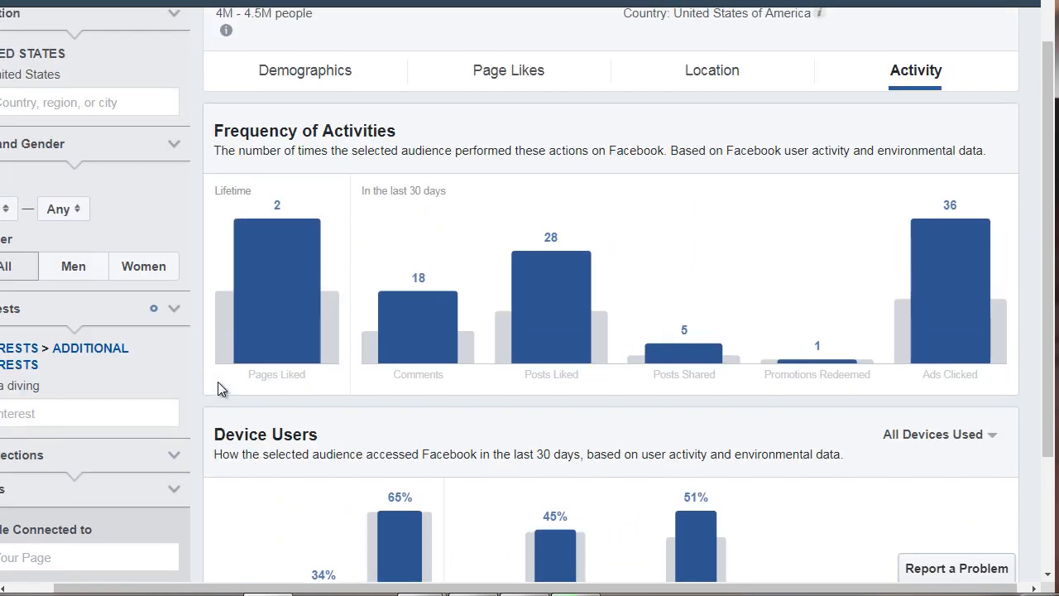
{"action": "scroll", "coordinate": [217, 381], "scroll_direction": "down", "scroll_amount": 2}
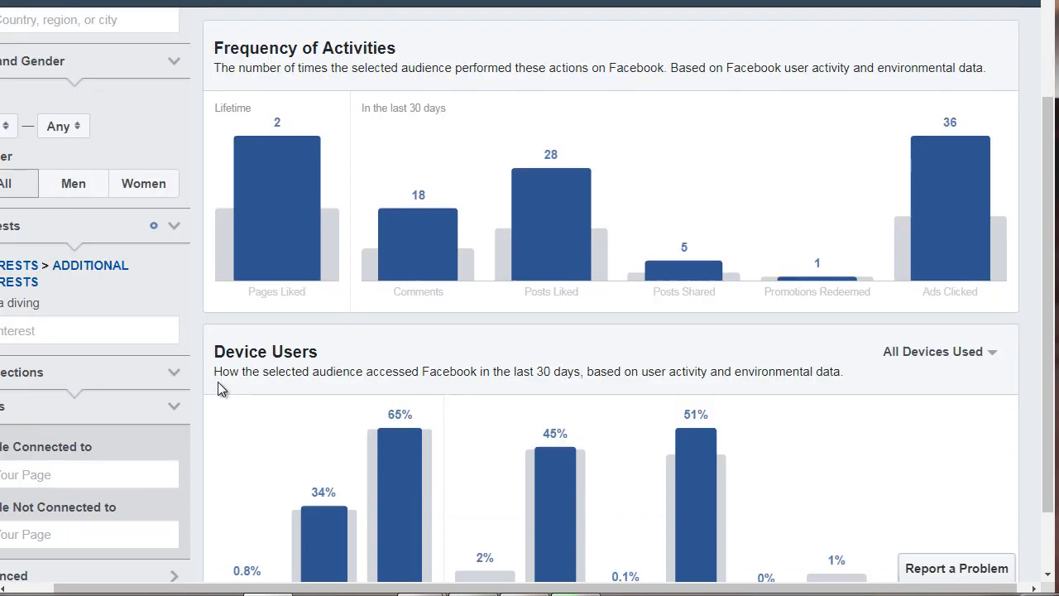
{"action": "scroll", "coordinate": [293, 428], "scroll_direction": "left", "scroll_amount": 2}
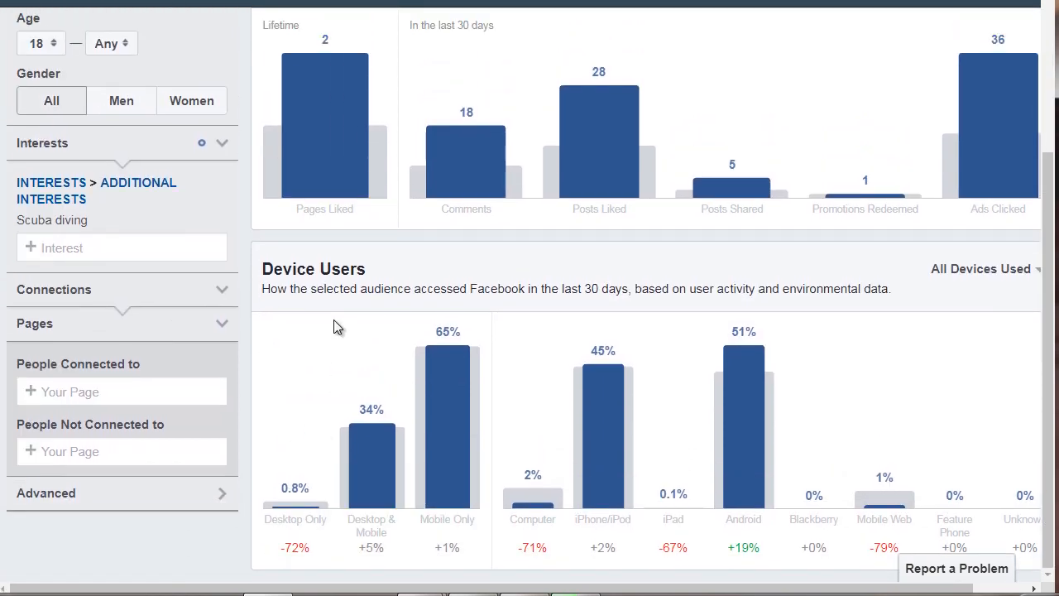
{"action": "scroll", "coordinate": [334, 319], "scroll_direction": "up", "scroll_amount": 3}
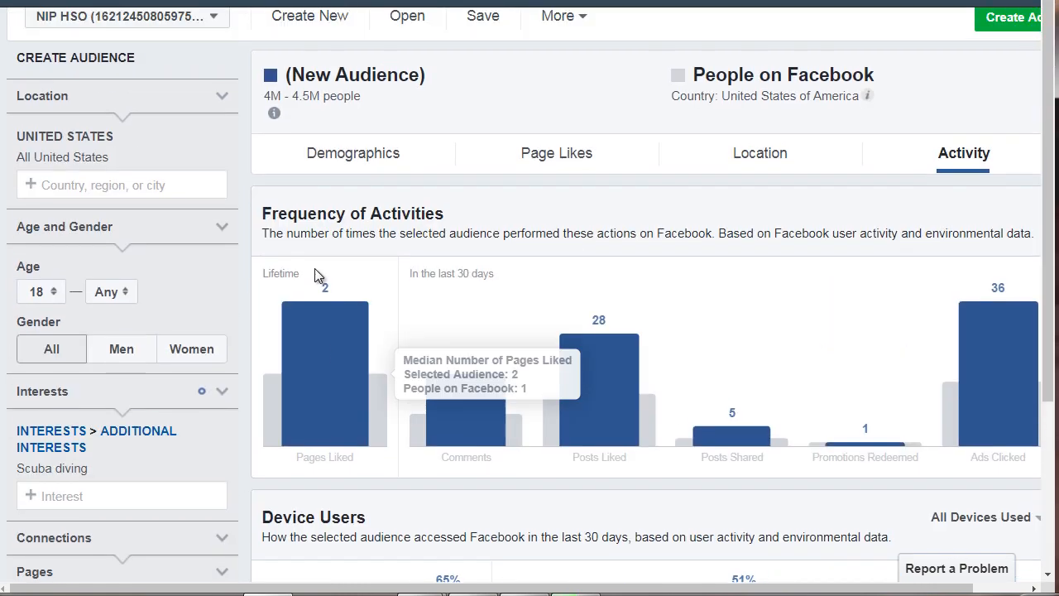